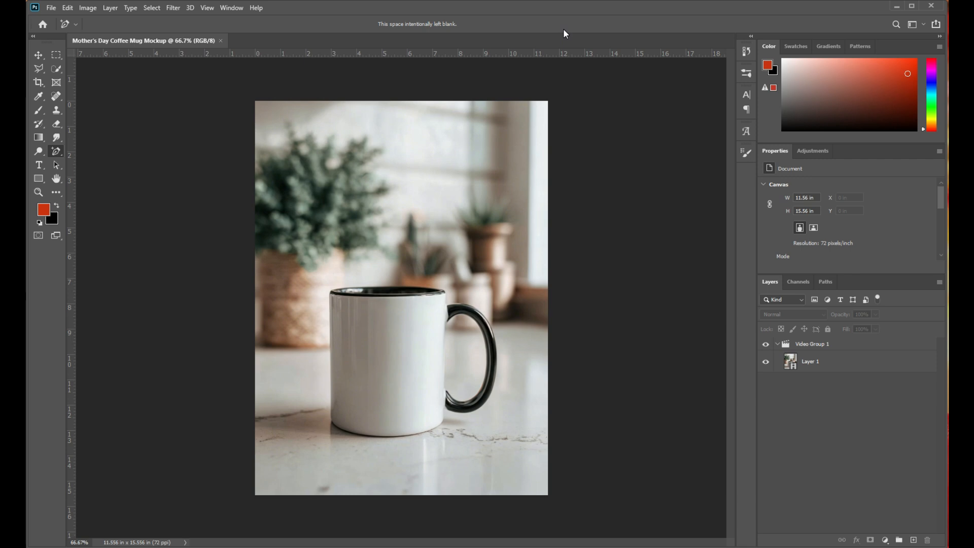
Step: Activate the Pen tool, zoom in on the mug and display the Timeline
right_click(57, 151)
click(87, 149)
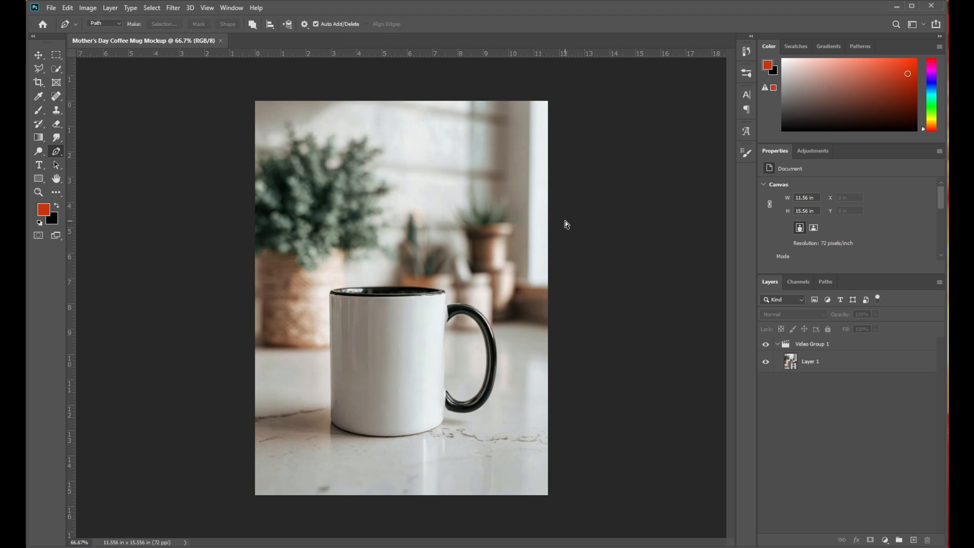
key(ctrl+plus)
key(ctrl+plus)
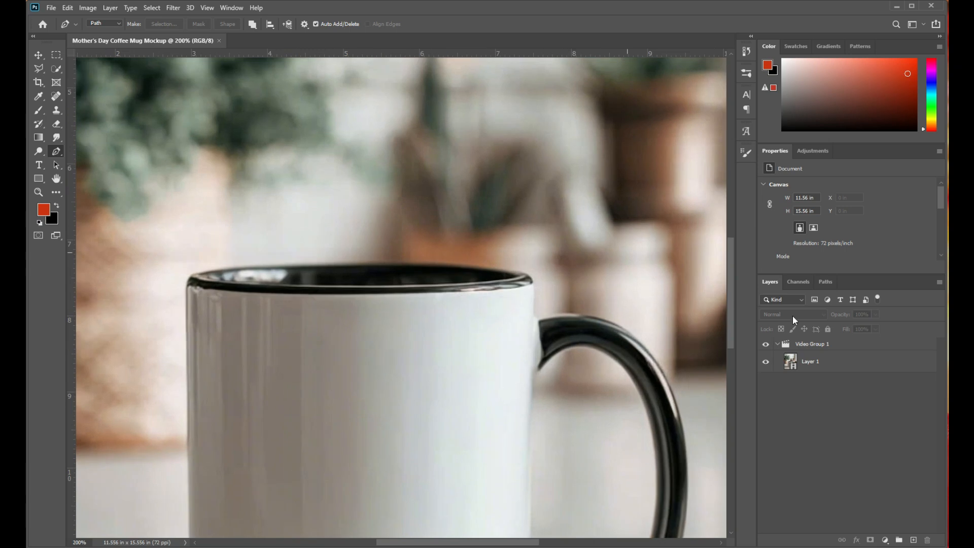
drag(729, 267, 734, 311)
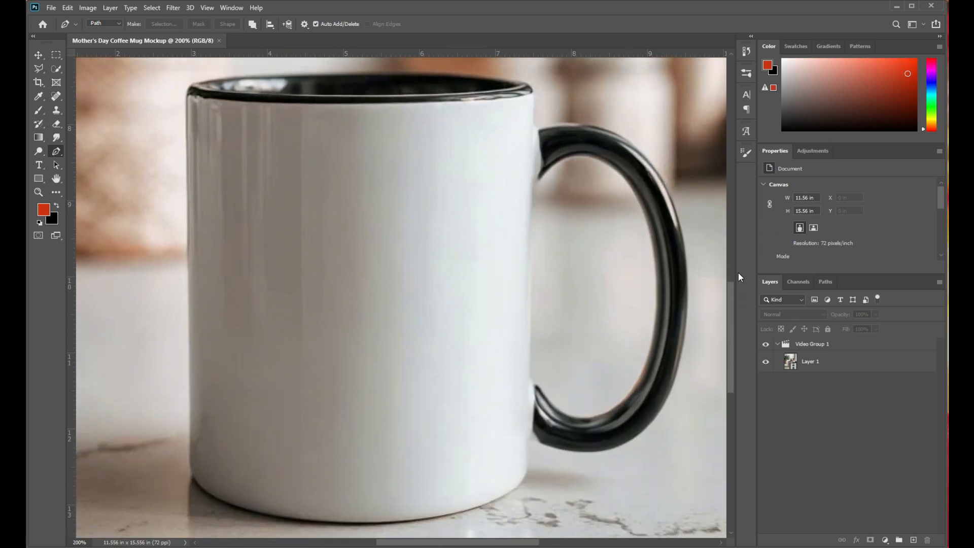
click(231, 8)
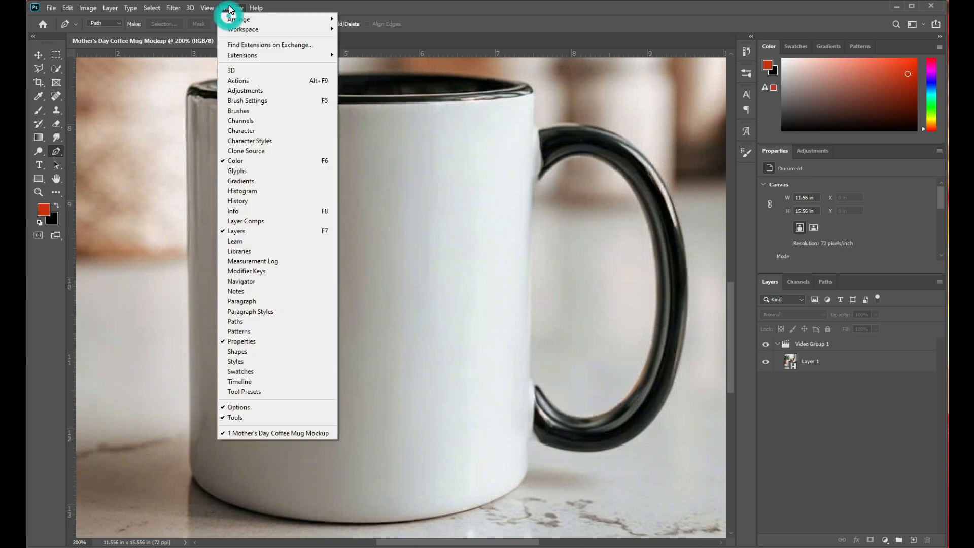
click(246, 384)
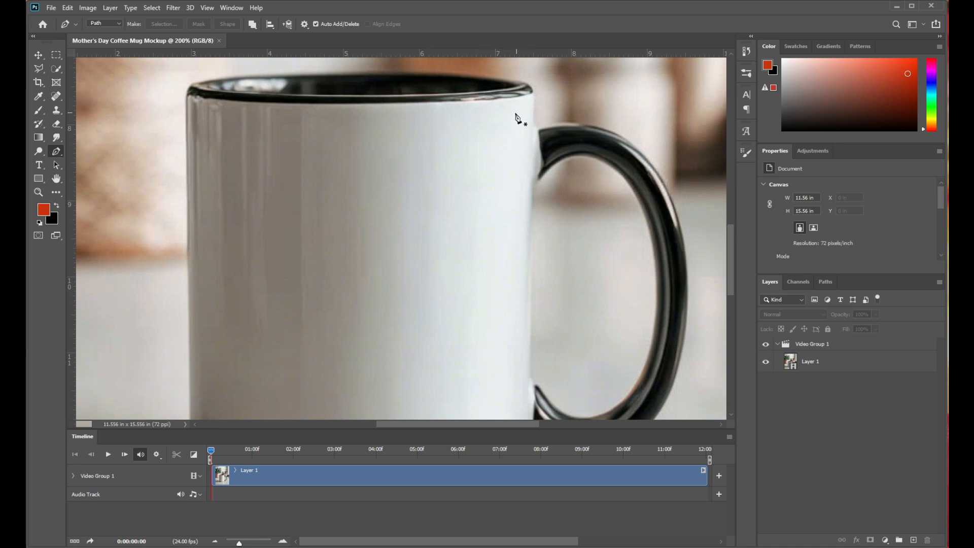
Step: Trace the white mug body with a closed straight-segment path running down the sides, across the base and along the rim
click(190, 105)
scroll(729, 260, down, 5)
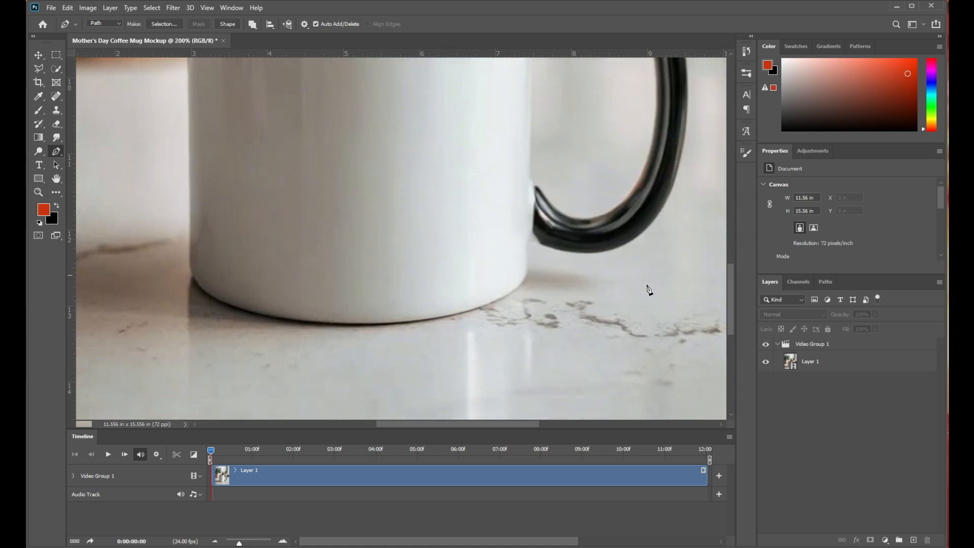
click(190, 253)
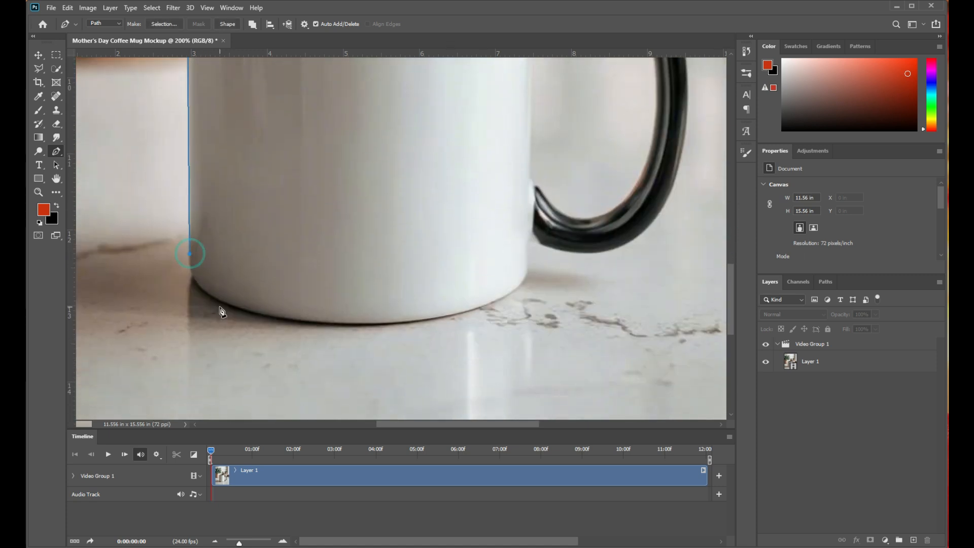
click(213, 296)
click(501, 297)
click(526, 263)
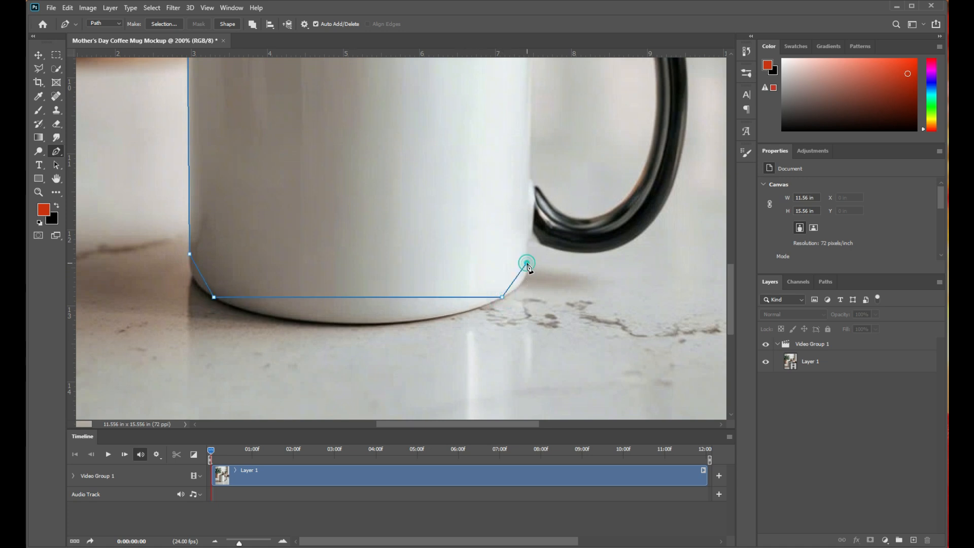
drag(732, 310, 728, 272)
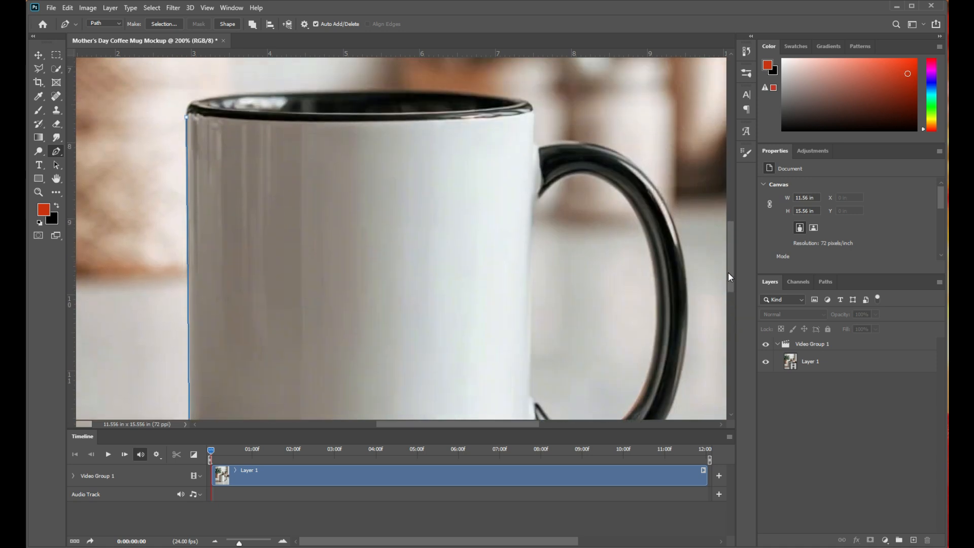
click(531, 111)
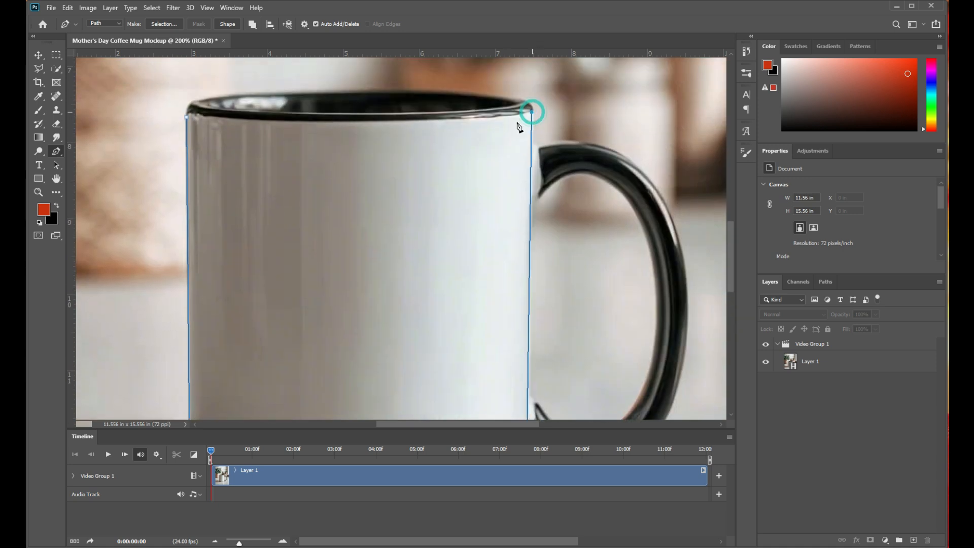
click(186, 118)
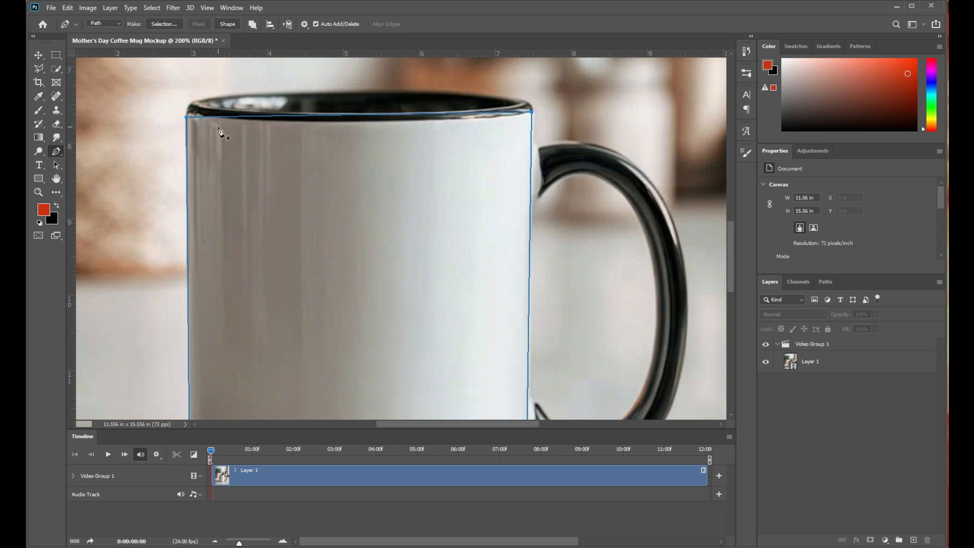
Step: With the Add Anchor Point tool, nudge the path's upper-left corner anchor up slightly to level the rim edge
right_click(56, 151)
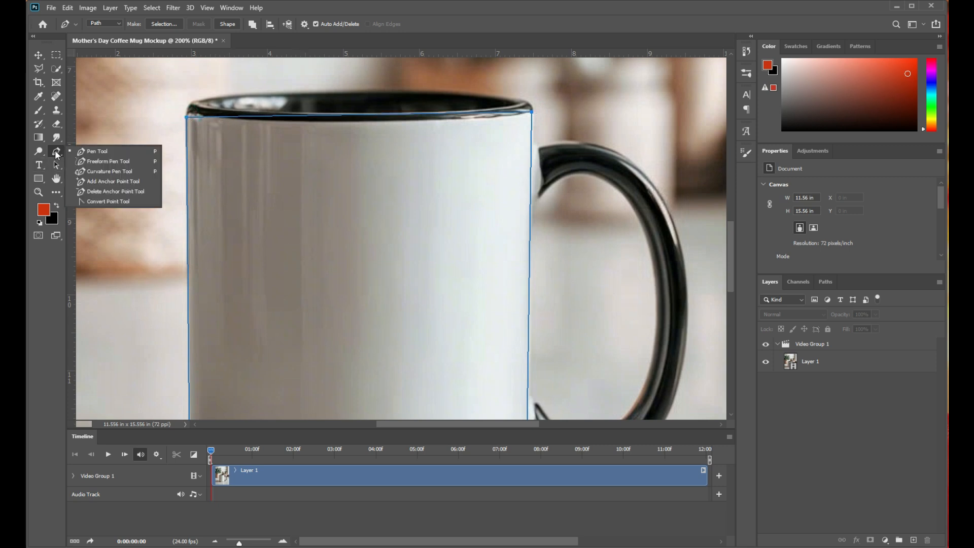
click(126, 181)
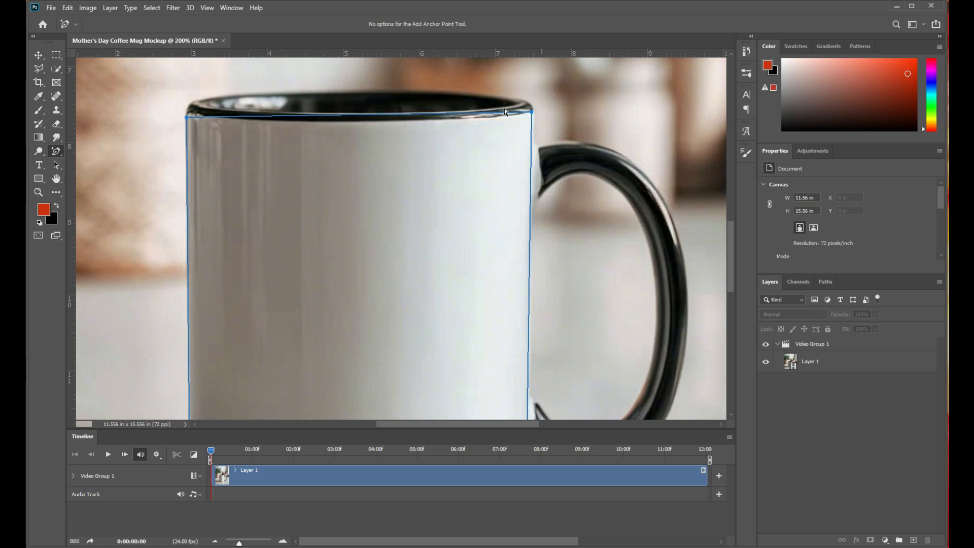
click(179, 108)
key(Up)
key(Up)
key(Up)
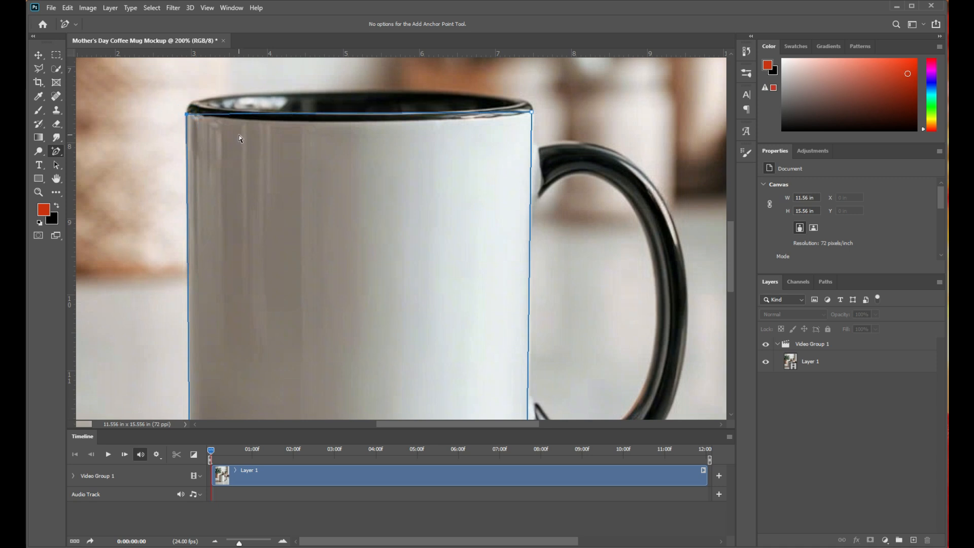
Step: Add anchor points along the path's upper edge and bend it down to follow the curve beneath the mug's black rim
click(354, 114)
drag(355, 114, 357, 123)
click(506, 116)
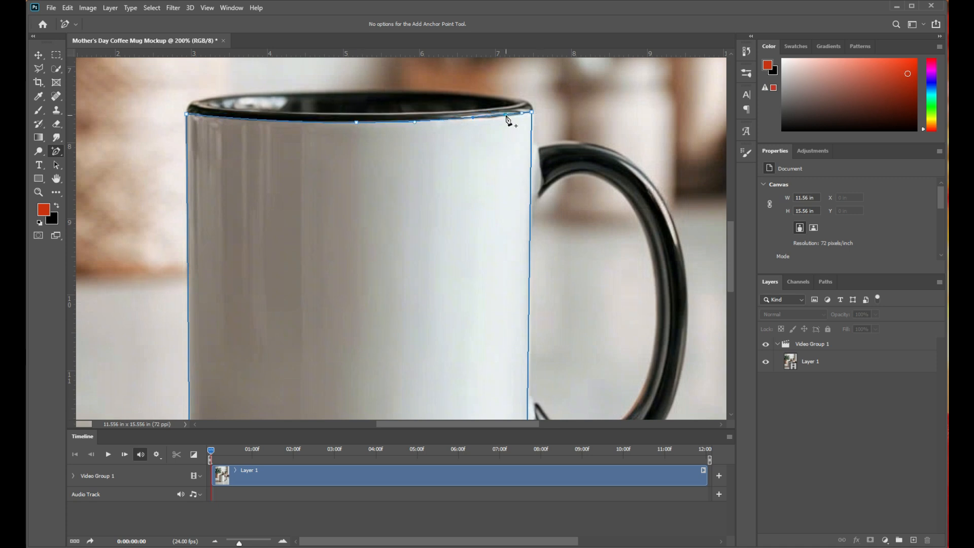
click(223, 118)
Step: Add anchor points along the path's lower edge and corners and pull them outward to match the mug's rounded base
scroll(723, 217, down, 5)
scroll(734, 287, up, 1)
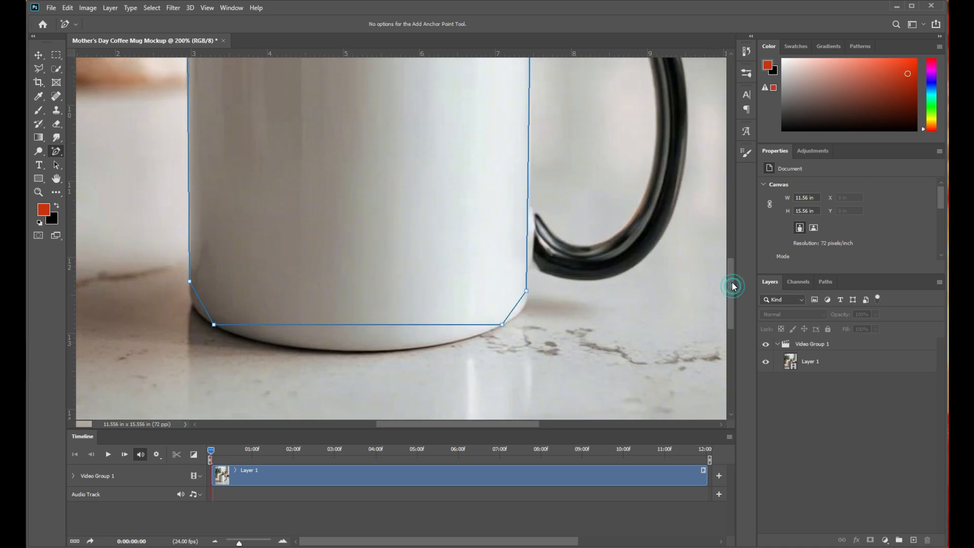
drag(199, 313, 196, 310)
drag(363, 324, 358, 351)
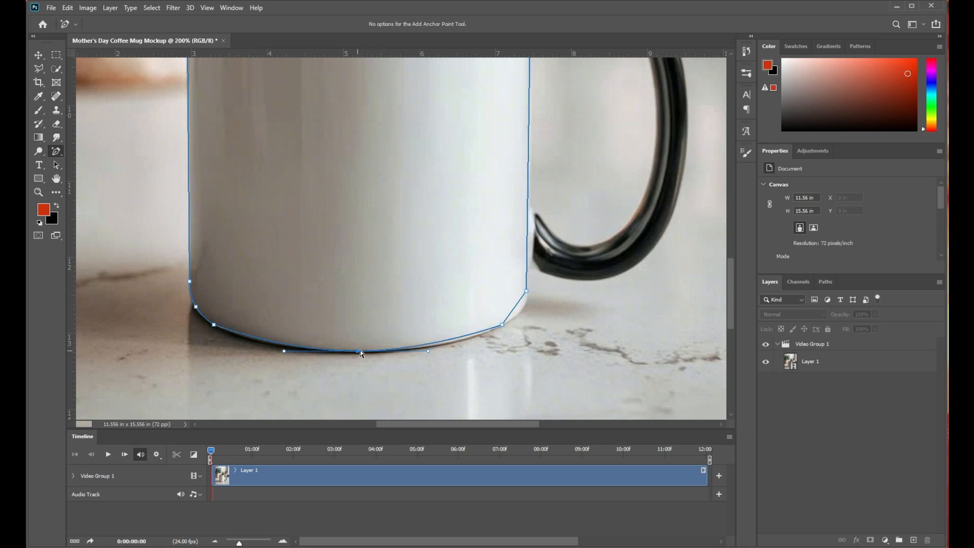
drag(453, 337, 454, 343)
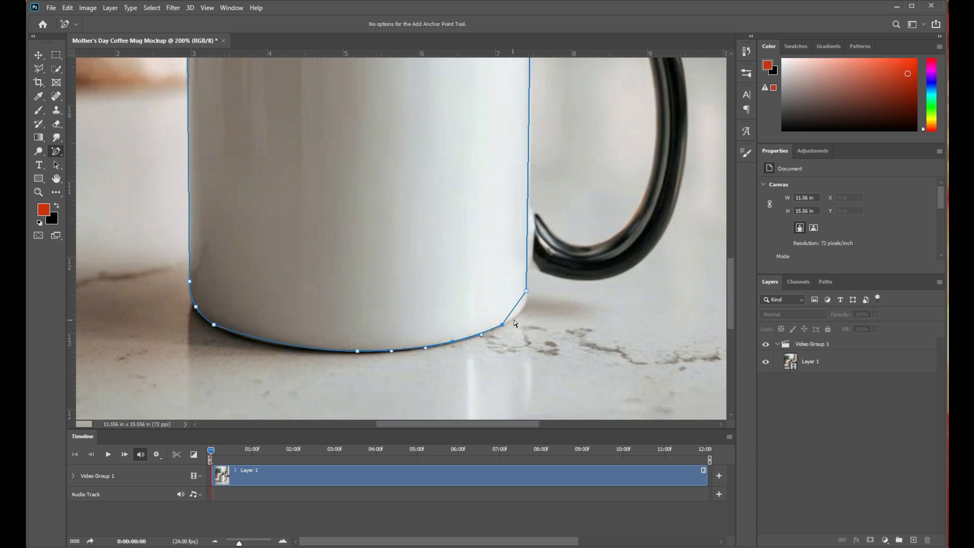
drag(510, 313, 519, 313)
drag(255, 339, 251, 339)
click(197, 307)
Step: Check the path against the whole mug and convert it into a shape with the Pen tool
drag(730, 315, 730, 277)
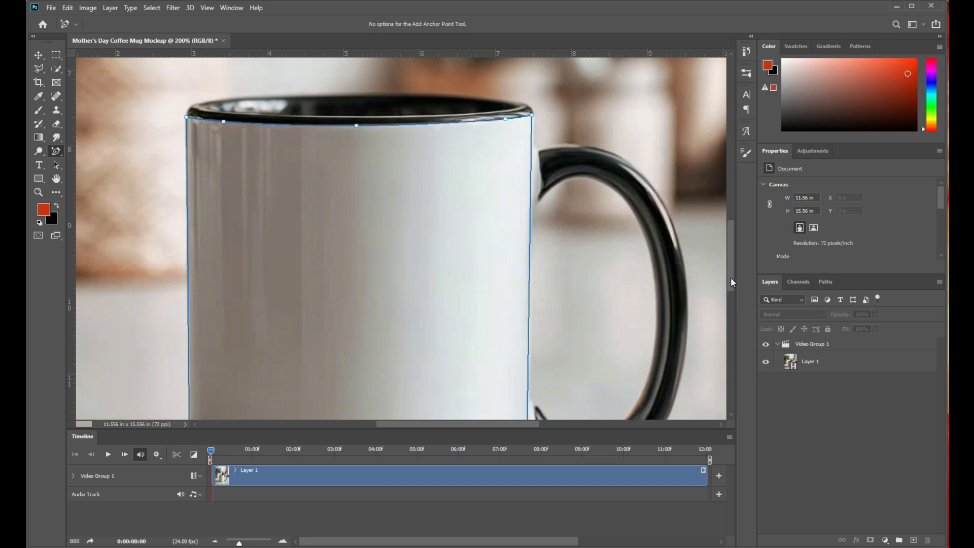
scroll(730, 254, down, 2)
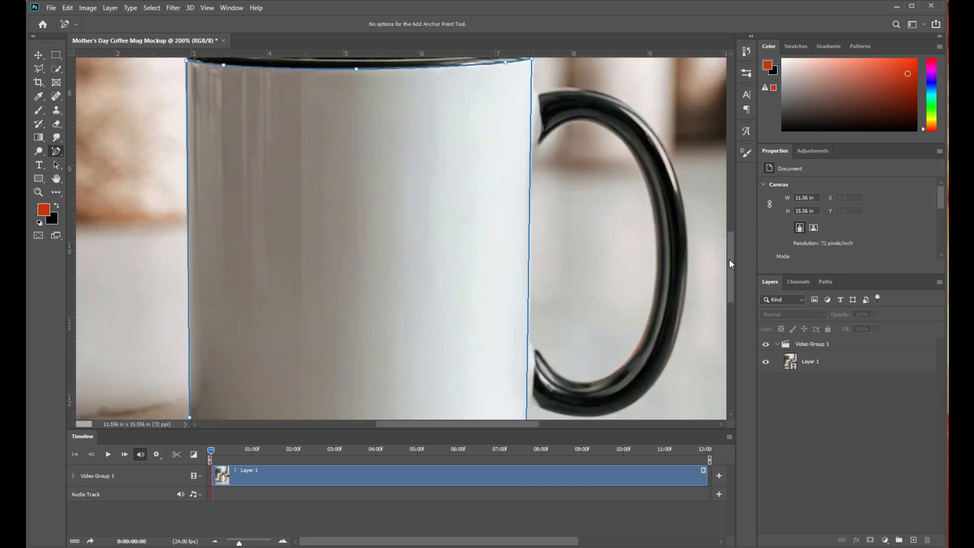
key(ctrl+0)
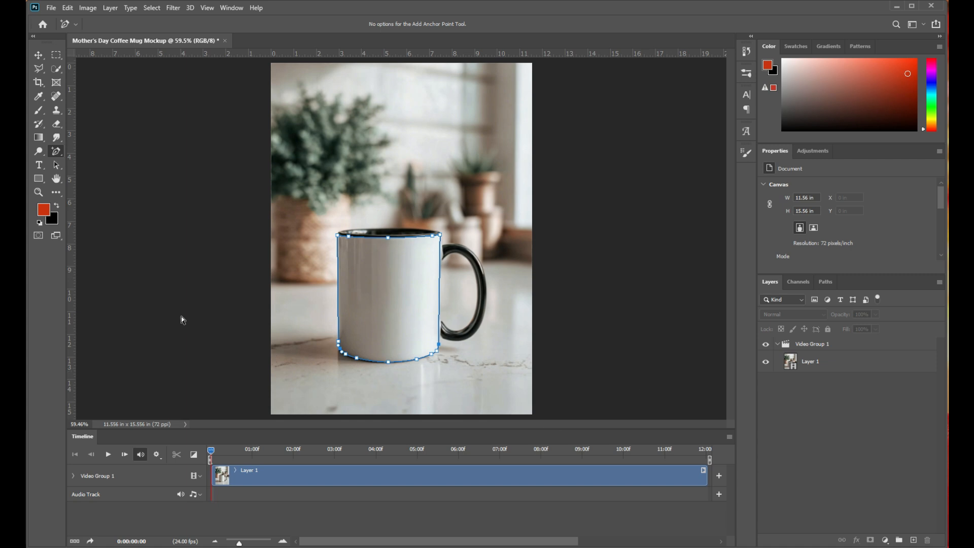
right_click(56, 151)
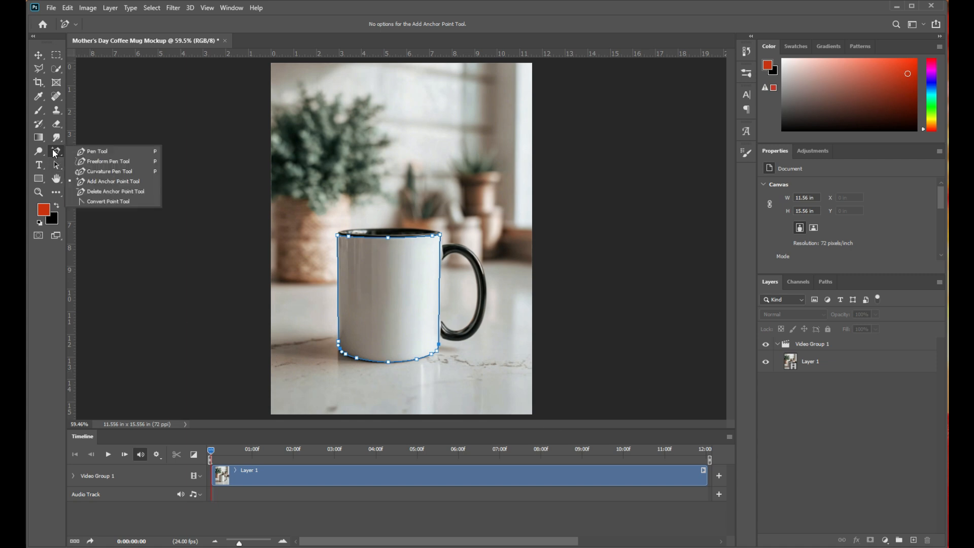
click(95, 153)
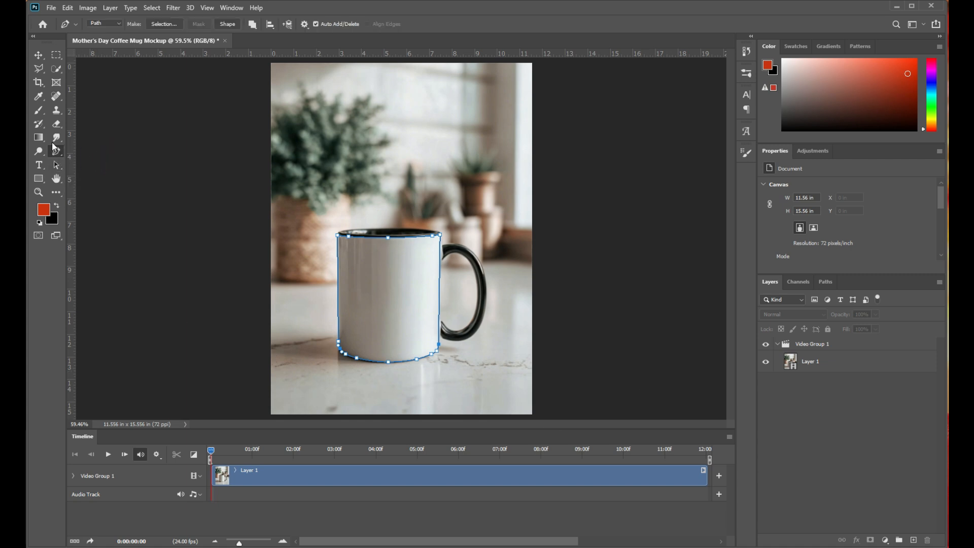
click(228, 23)
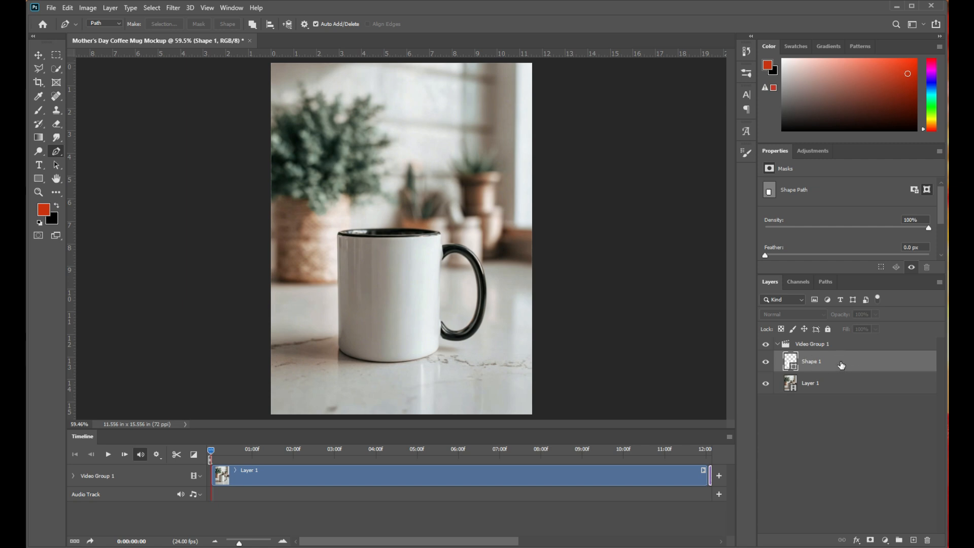
Step: Move the Shape 1 layer above Video Group 1, start its clip at time zero and extend it to the end of the Layer 1 clip
drag(840, 364, 848, 339)
drag(503, 542, 547, 541)
click(653, 476)
drag(669, 477, 272, 471)
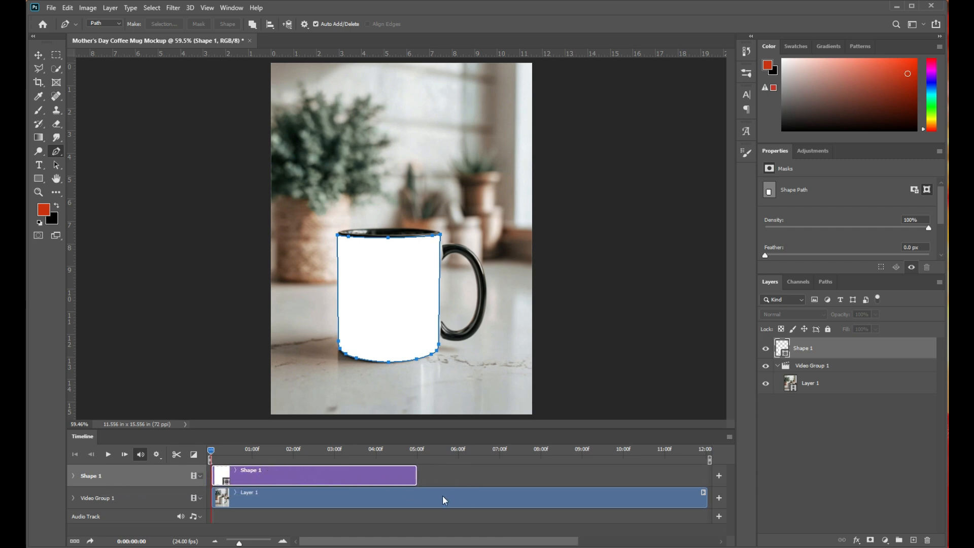
drag(415, 474, 708, 475)
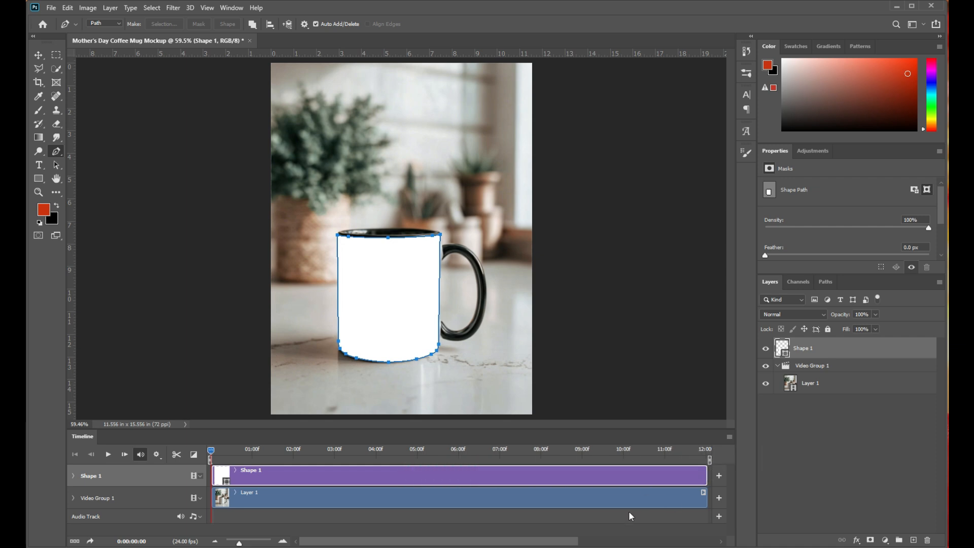
Step: Deselect the layers and hide the Shape 1 layer
click(803, 419)
click(827, 347)
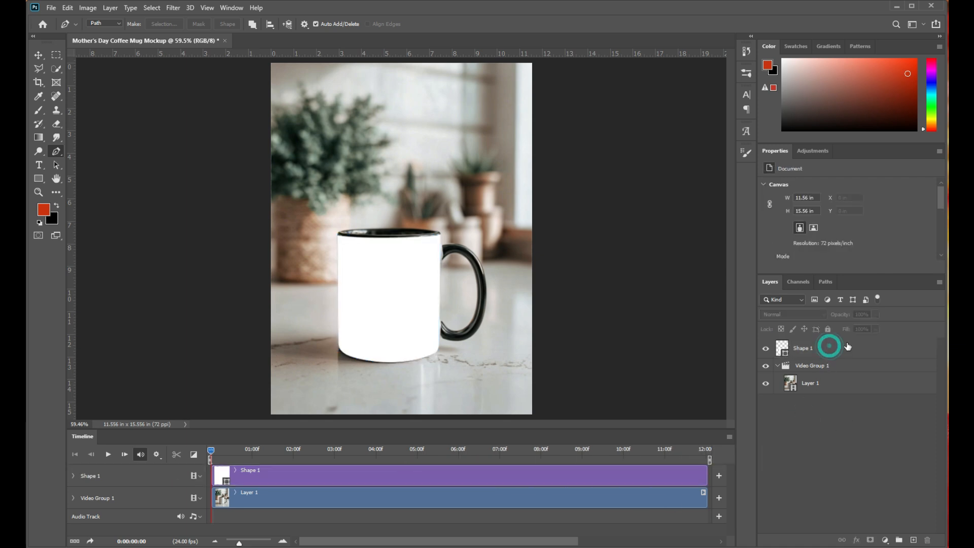
click(837, 456)
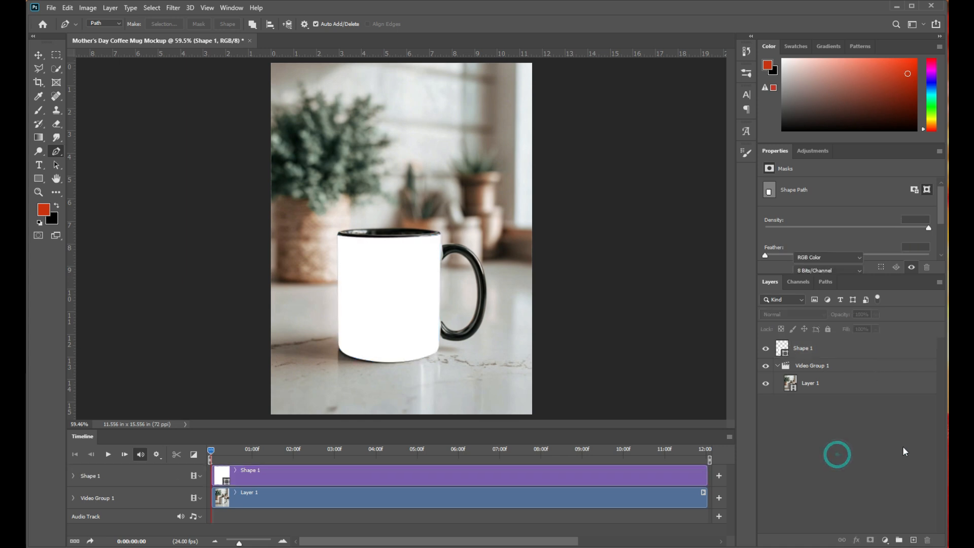
click(767, 350)
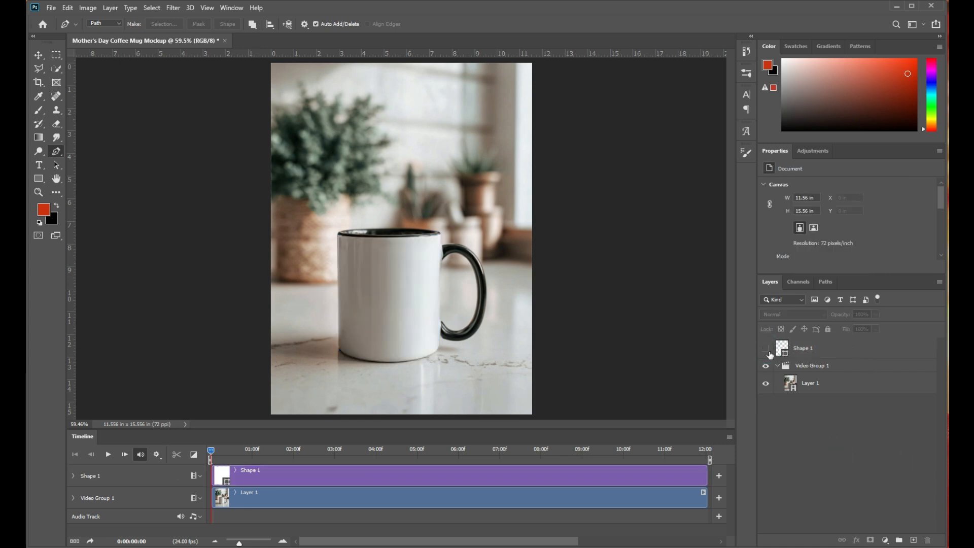
Step: Draw a rectangle about 328 × 388 px over the mug body and fill it with color #ff1616
click(38, 180)
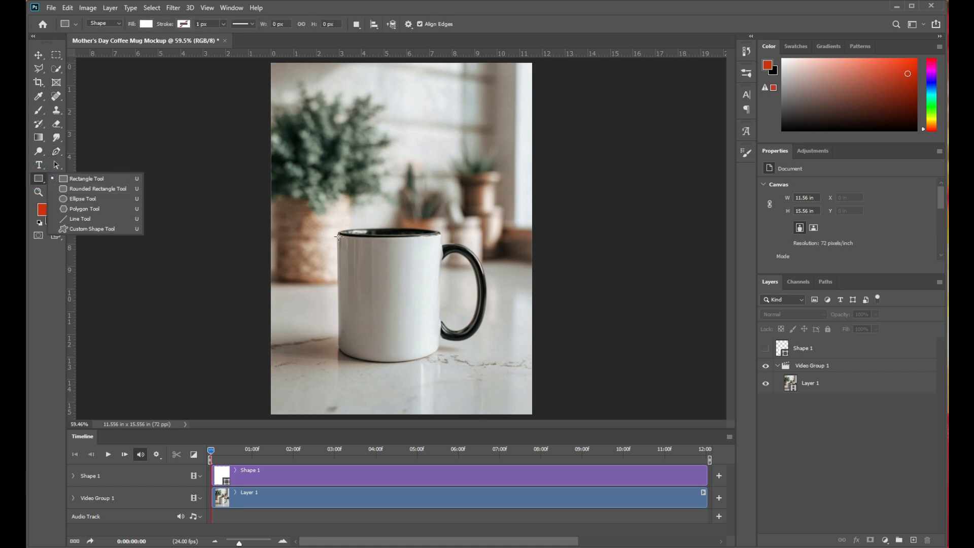
mouse_move(336, 233)
mouse_down()
mouse_move(388, 350)
mouse_move(439, 355)
mouse_up()
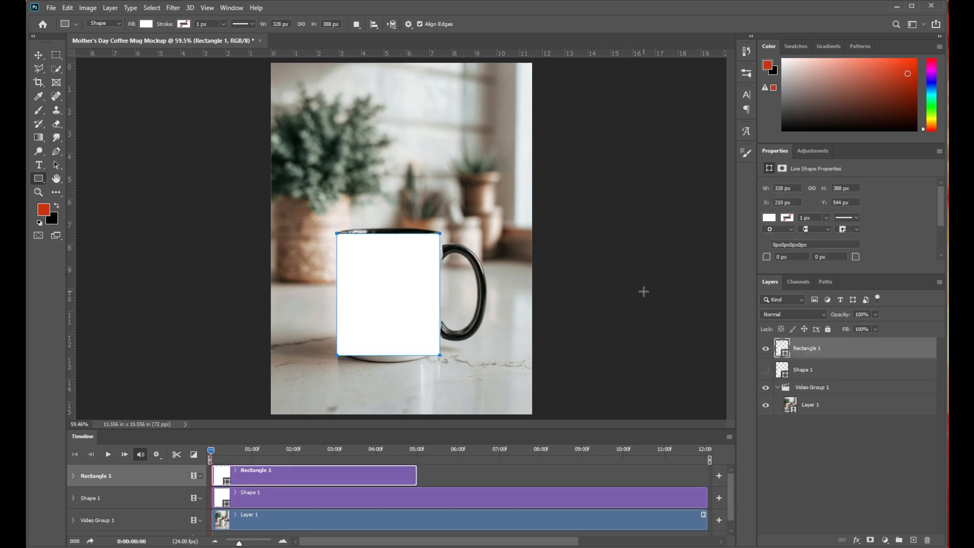
double_click(783, 353)
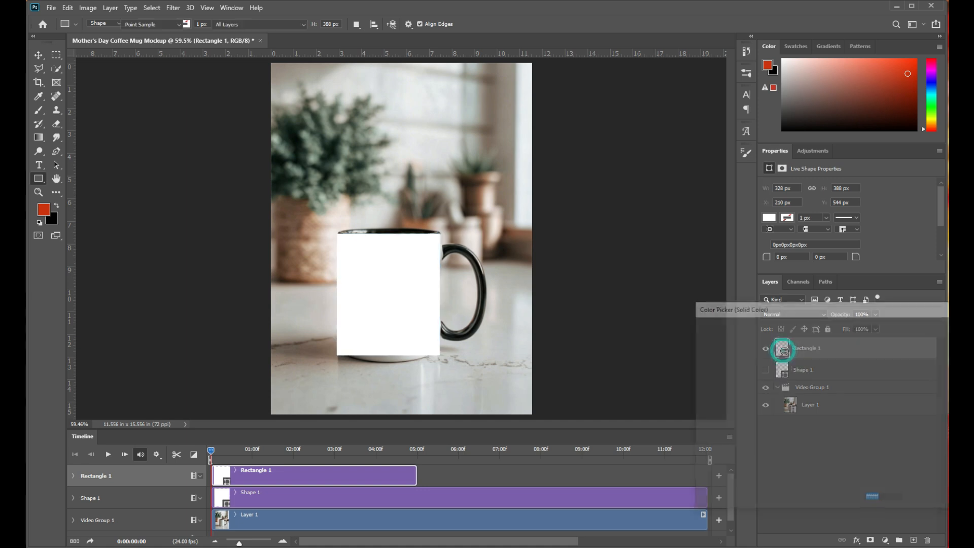
text(ff1616)
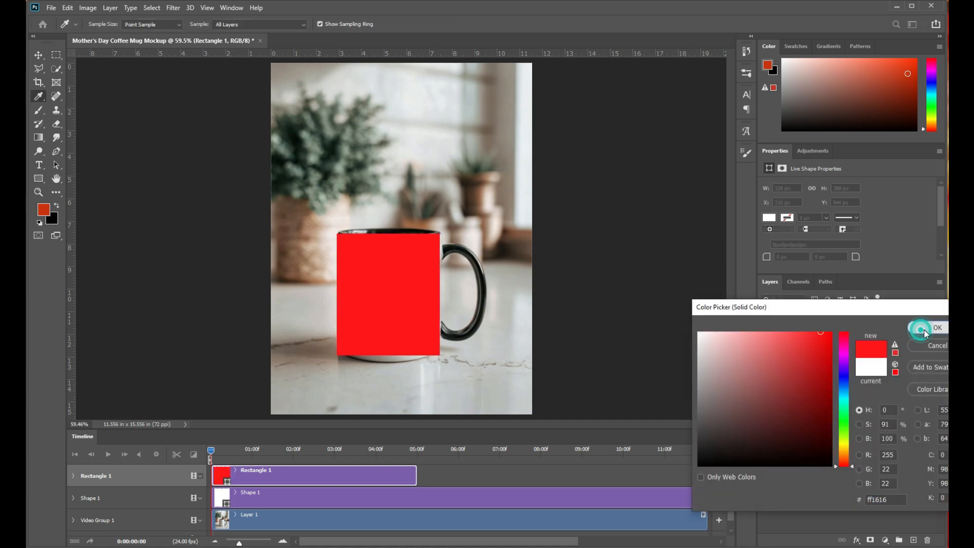
click(924, 329)
Step: Convert the Rectangle 1 layer to a smart object and rename it "mart object"
right_click(827, 350)
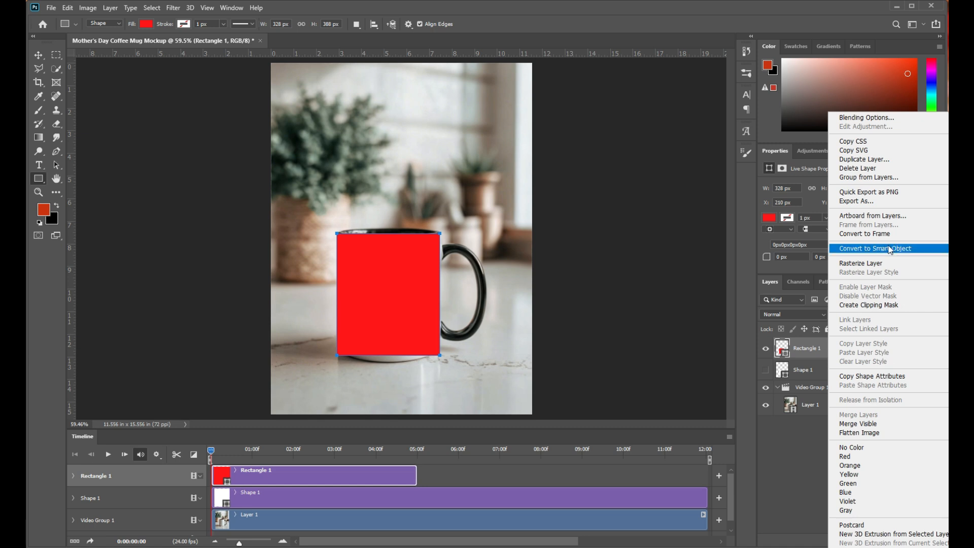
click(889, 248)
double_click(816, 350)
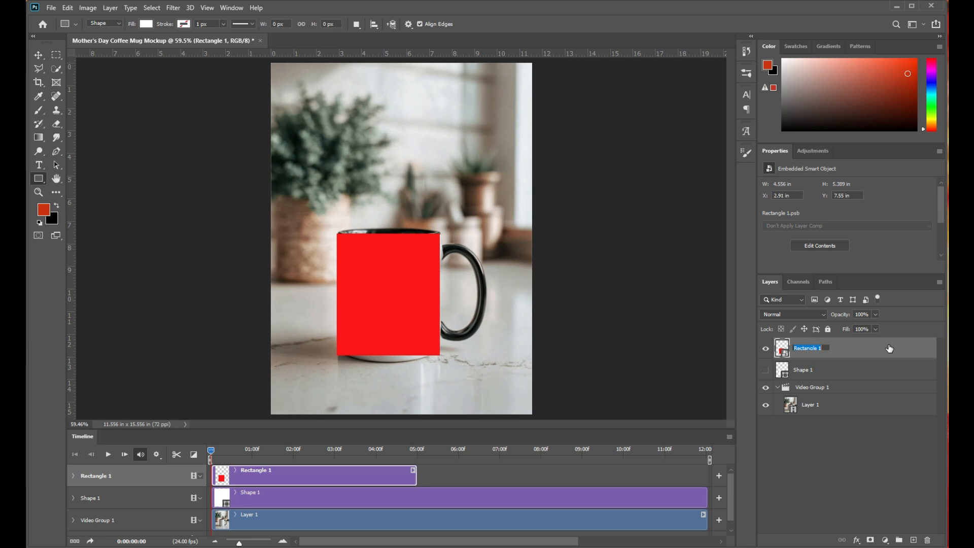
text(mart object)
key(Return)
Step: Set the mart object layer's opacity to 60% and distort its two bottom corners up to where the mug's base starts curving
key(ctrl+t)
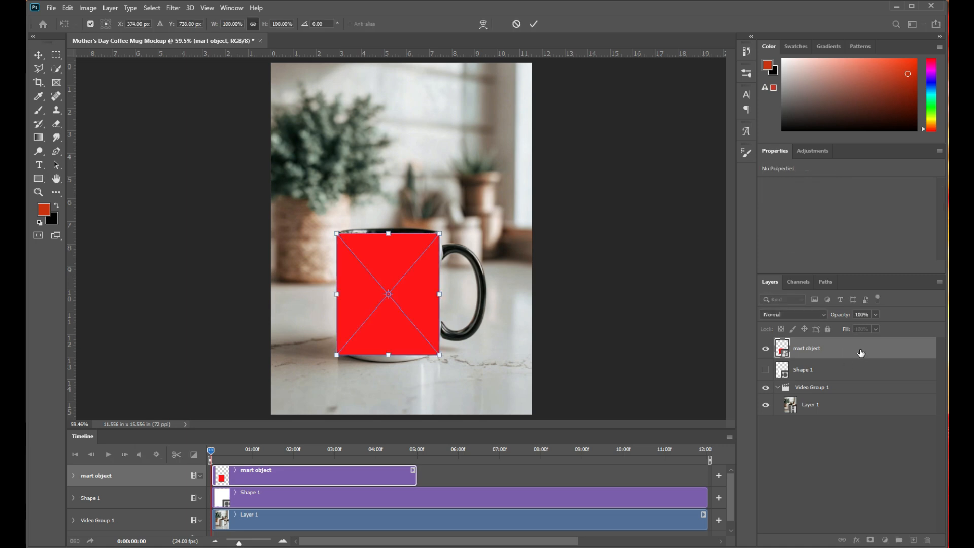
drag(844, 316, 834, 317)
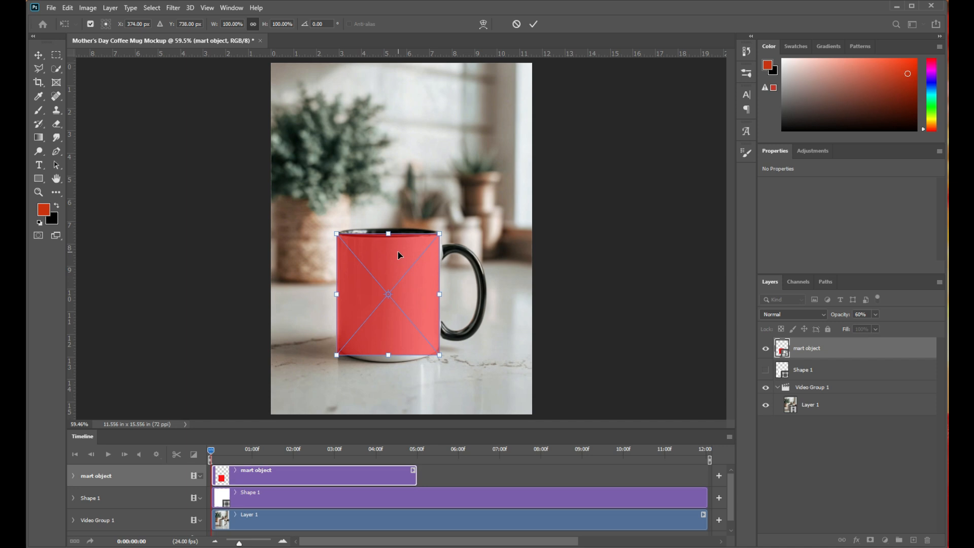
scroll(398, 255, up, 2)
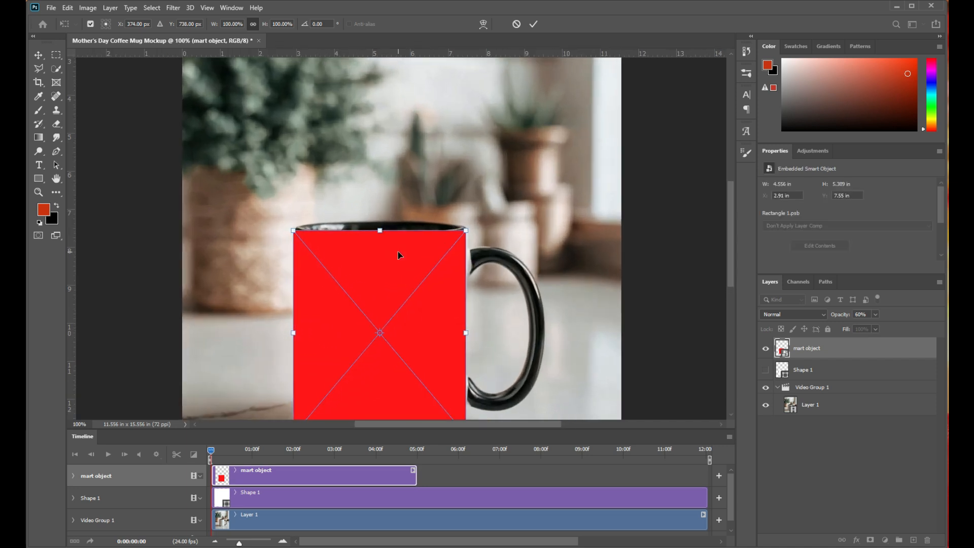
key(ctrl+plus)
drag(730, 220, 730, 276)
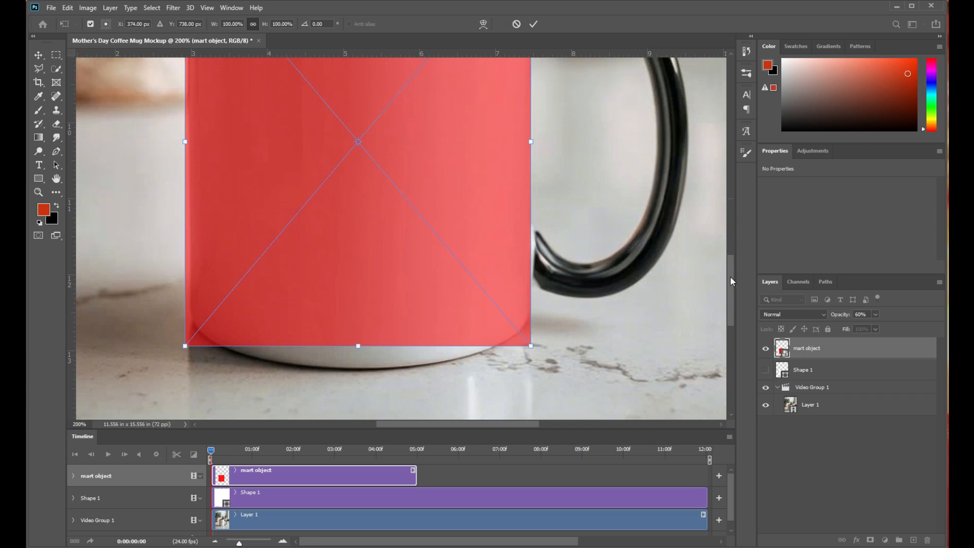
right_click(371, 237)
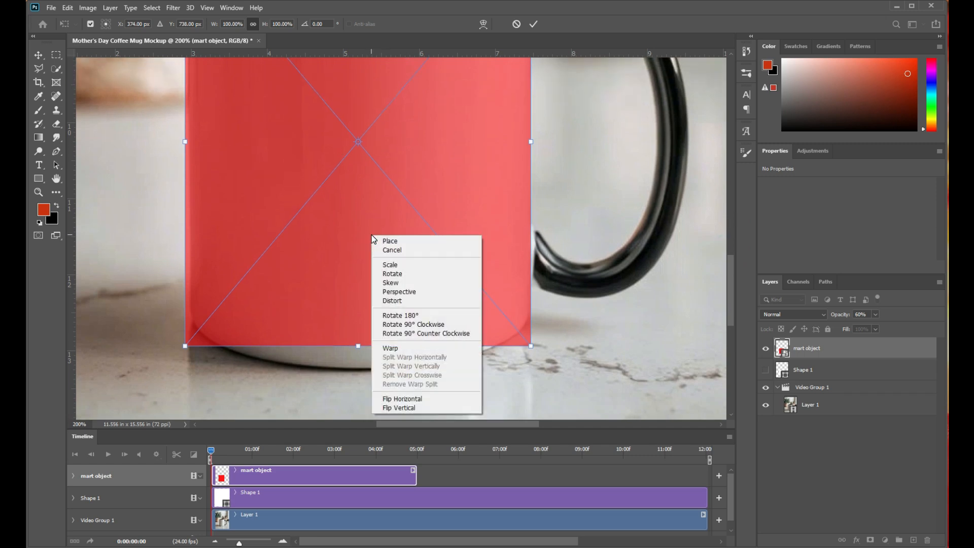
click(398, 301)
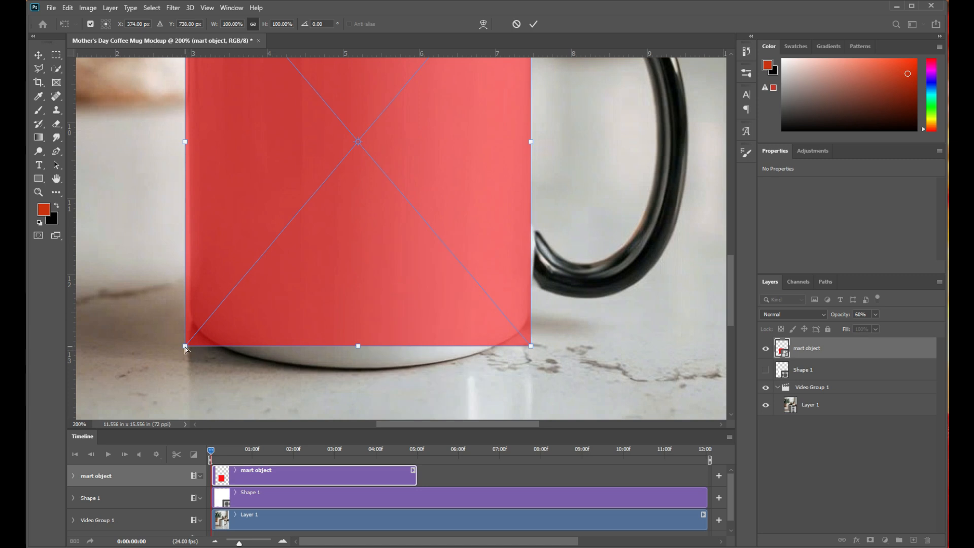
drag(185, 348, 186, 312)
drag(531, 347, 530, 309)
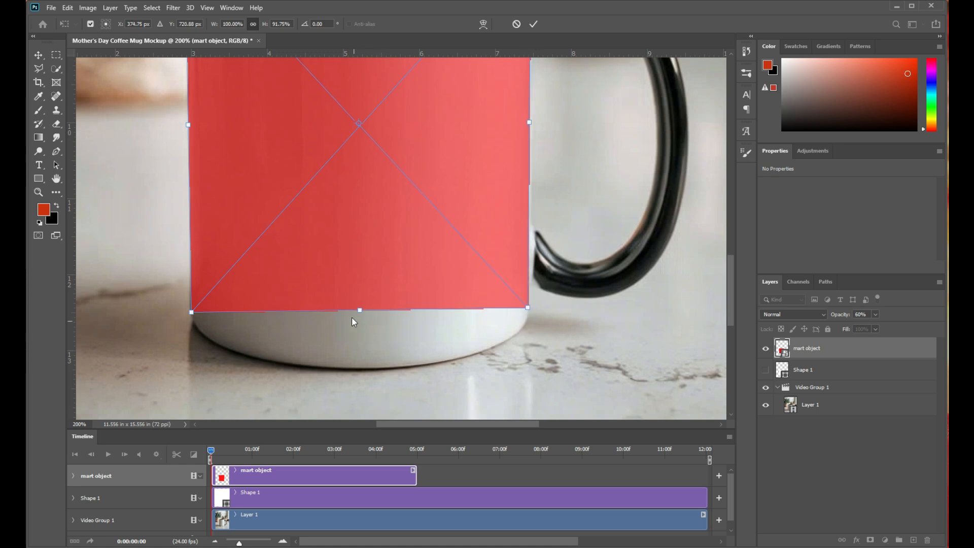
Step: Distort the red rectangle's two top corners to sit just below the mug's black rim, slightly inside its handle side
drag(734, 320, 732, 261)
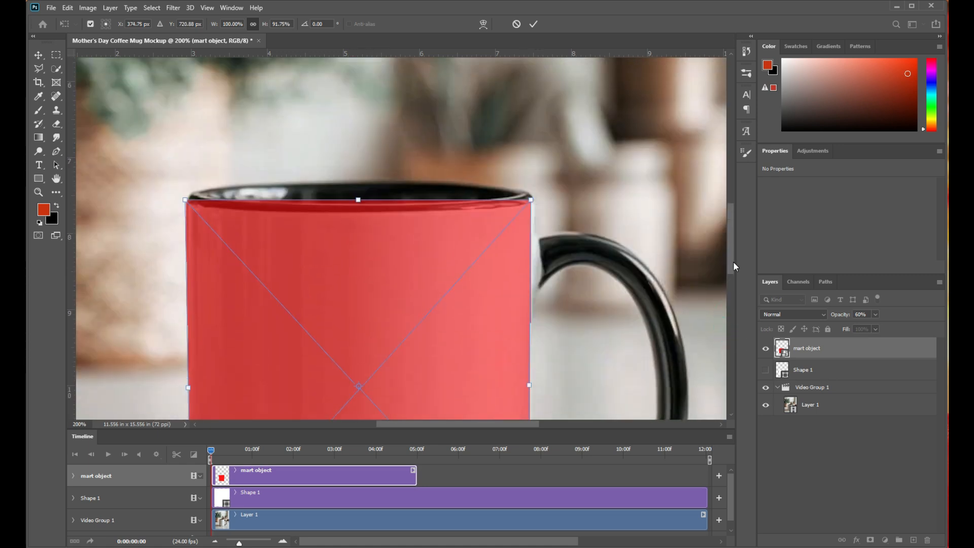
drag(532, 202, 521, 207)
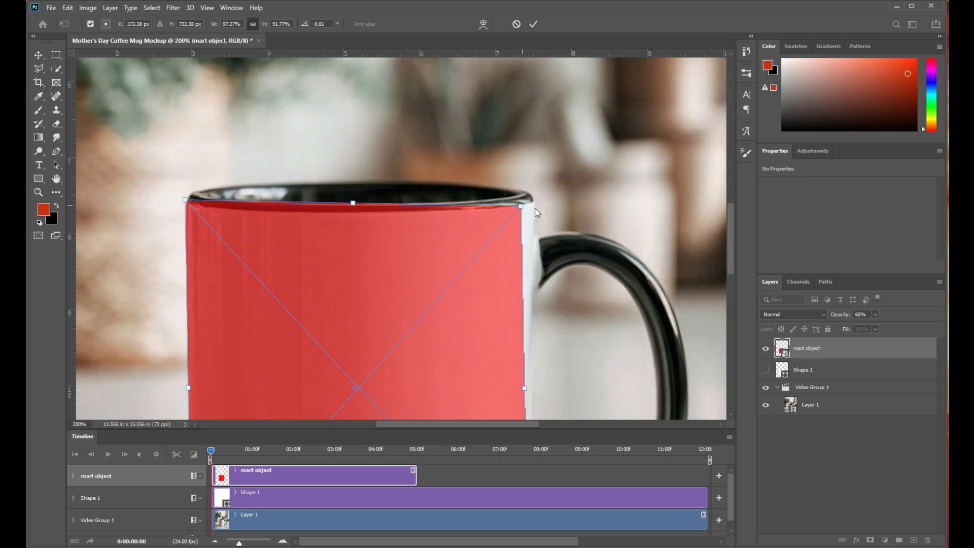
drag(186, 202, 186, 207)
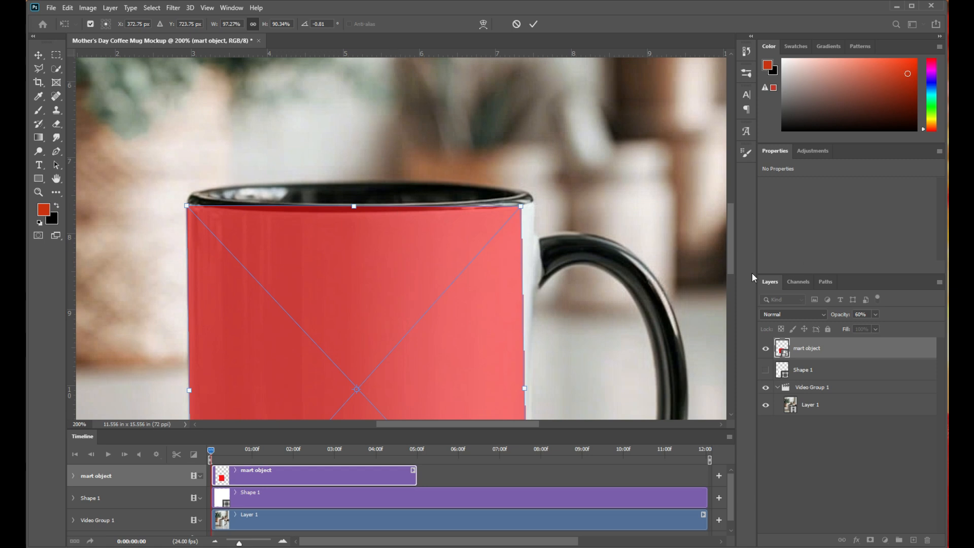
Step: Fine-tune the red rectangle's two bottom corners to line up with the mug's sides near its base
drag(734, 241, 734, 312)
drag(527, 284, 521, 305)
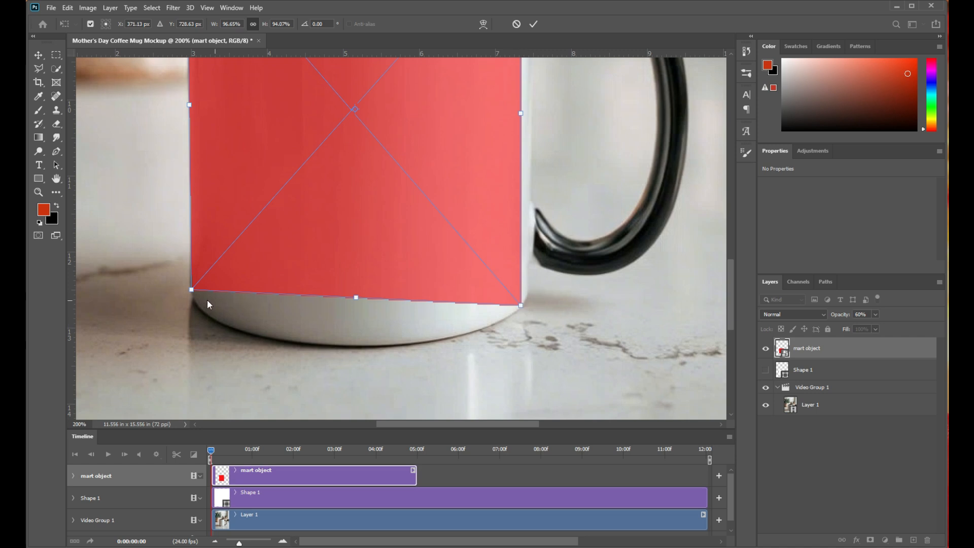
drag(191, 292, 191, 292)
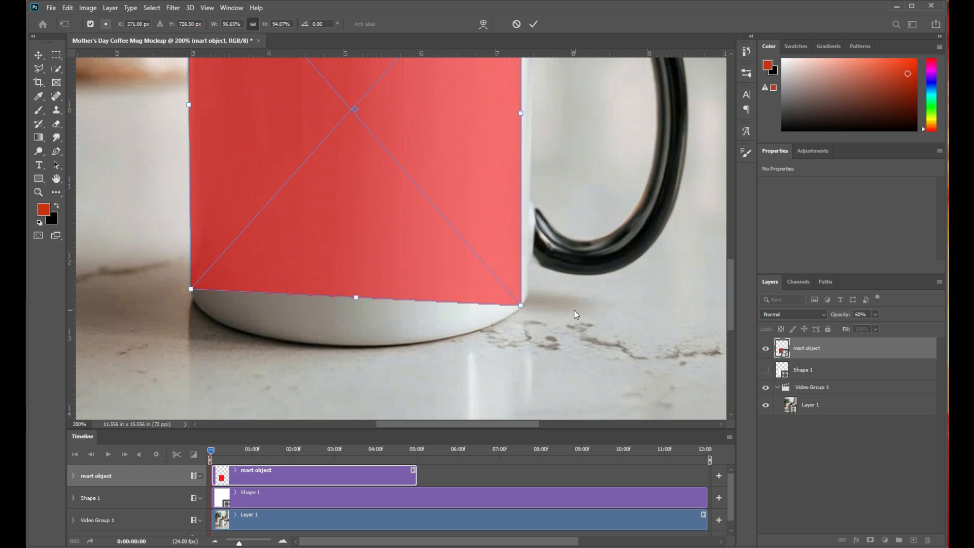
click(521, 307)
Step: Warp the red rectangle's bottom edge to follow the mug's curved base and lower both bottom corners to the mug's edge
right_click(347, 215)
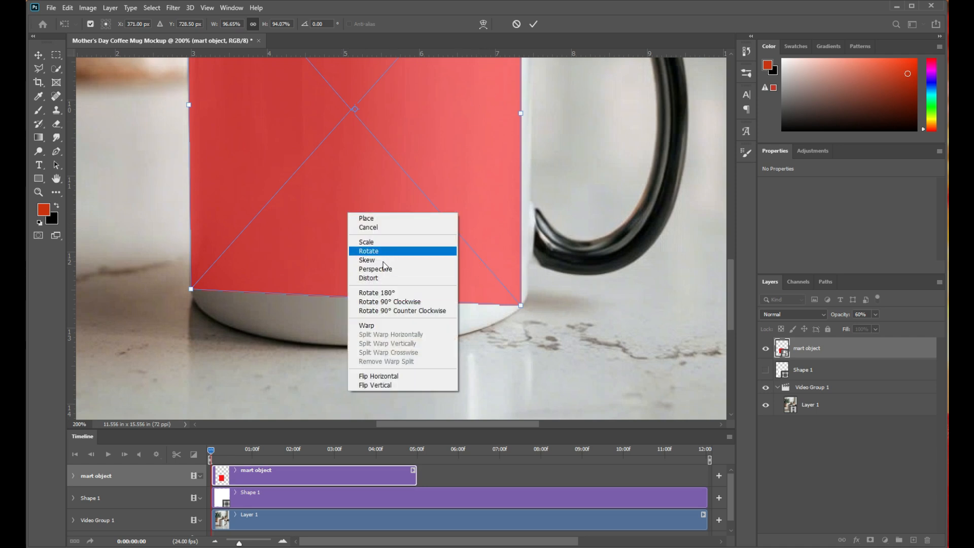
click(373, 325)
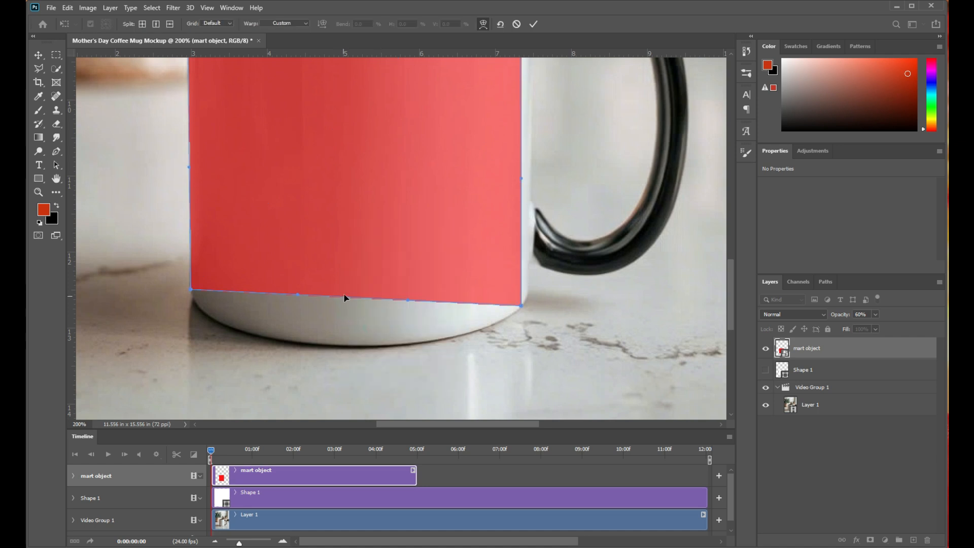
drag(337, 296, 245, 348)
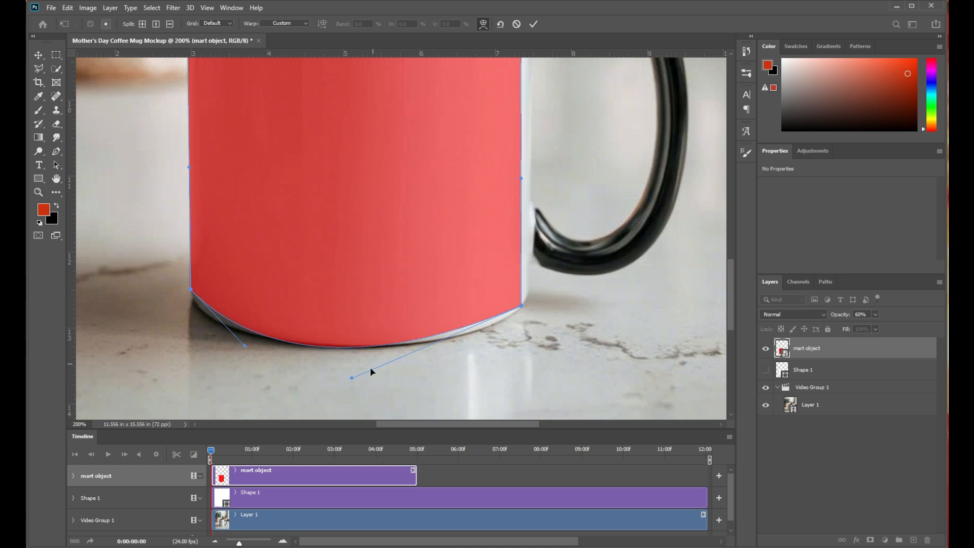
drag(352, 377, 401, 370)
drag(340, 335, 341, 340)
drag(191, 292, 188, 304)
drag(521, 307, 519, 315)
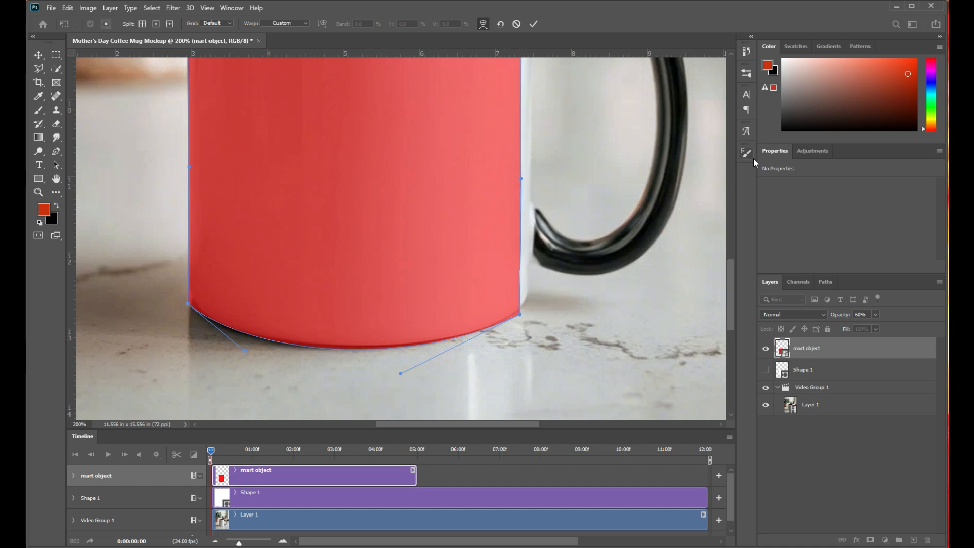
Step: Straighten the warp's handle-side edge along the mug body and bend its top edge down along the black rim's curve
drag(731, 281, 726, 304)
drag(520, 263, 516, 265)
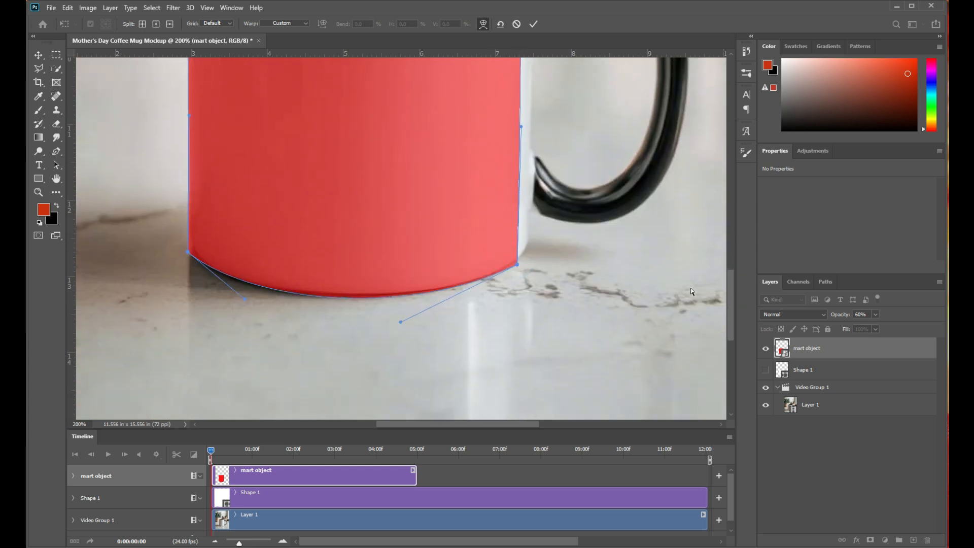
drag(726, 300, 728, 269)
drag(521, 278, 518, 282)
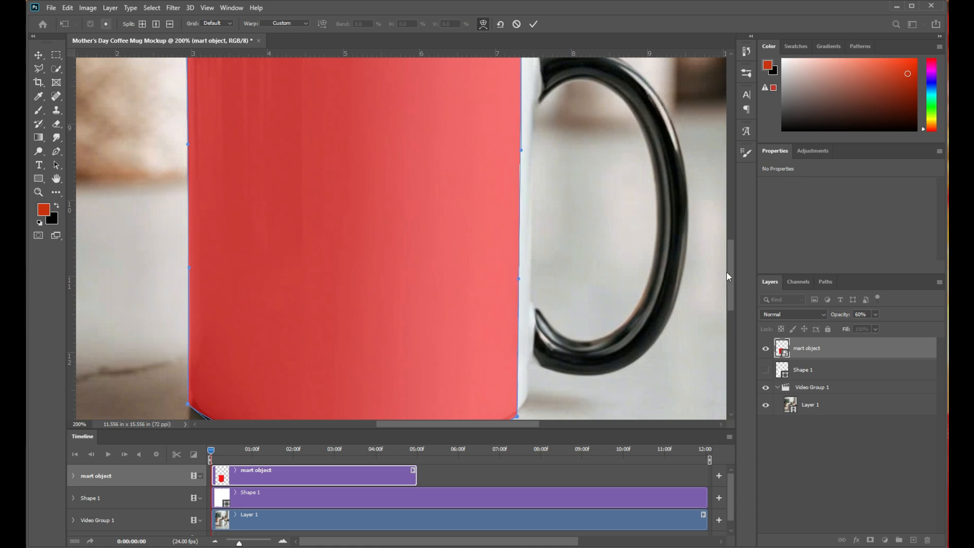
drag(730, 274, 729, 257)
drag(521, 236, 520, 236)
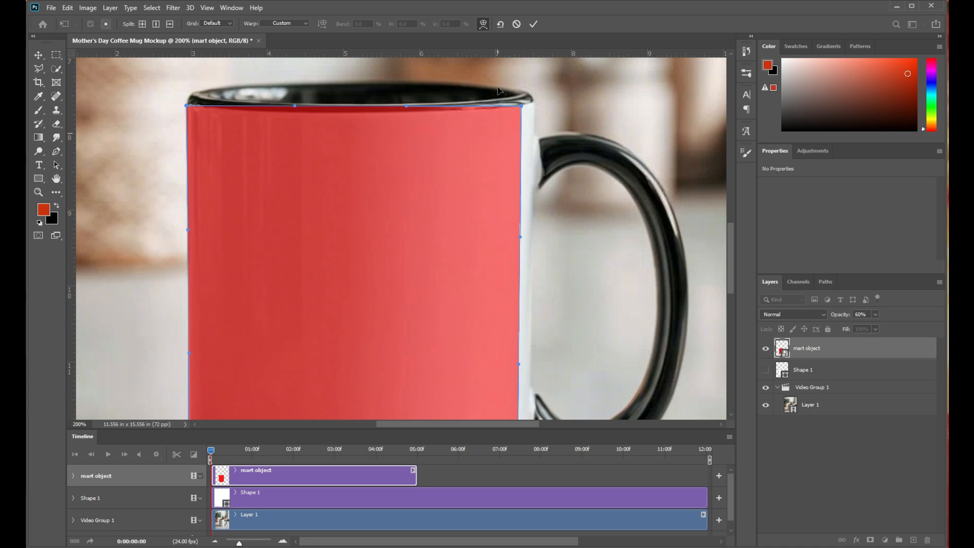
drag(355, 105, 356, 118)
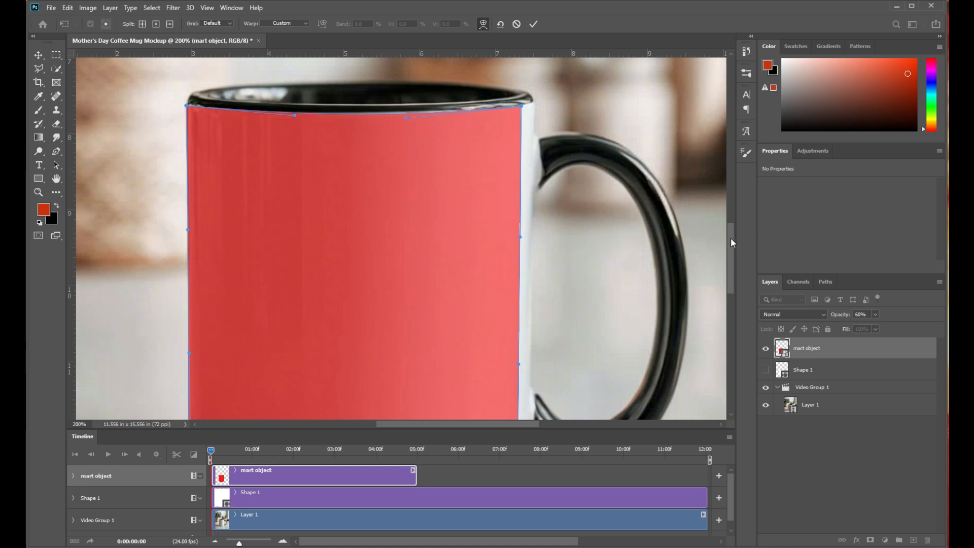
Step: Refine the bottom curve on the side away from the handle to cover the mug's base and apply the warp
drag(730, 237, 734, 276)
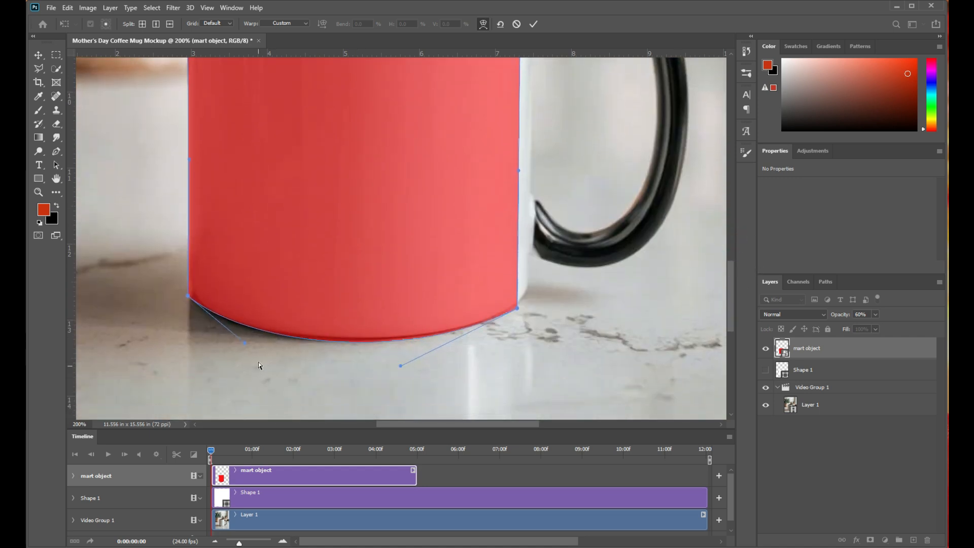
drag(246, 343, 261, 353)
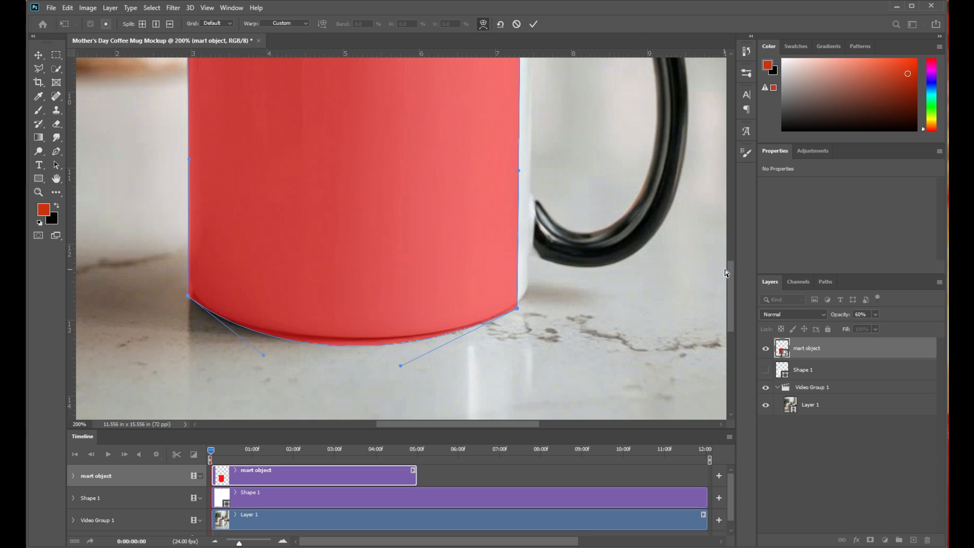
key(ctrl+minus)
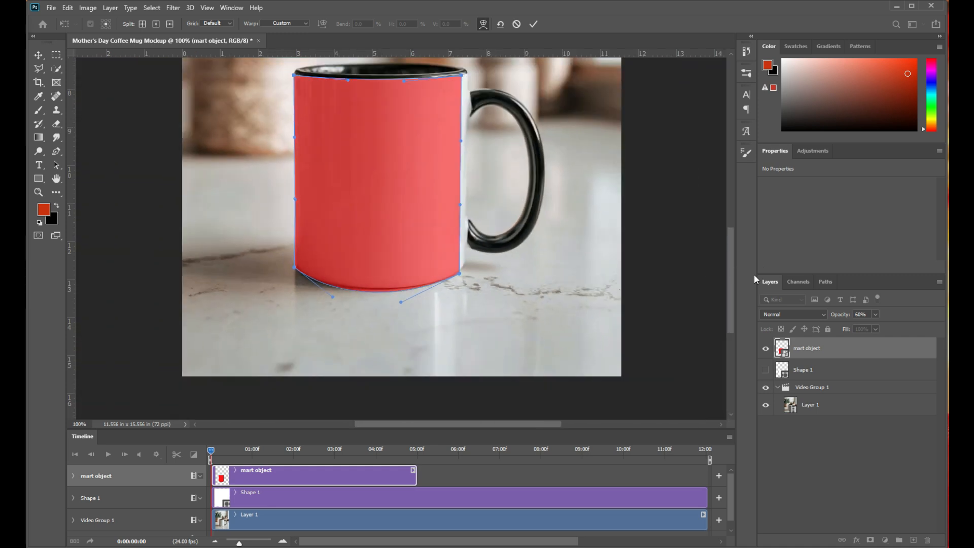
click(537, 26)
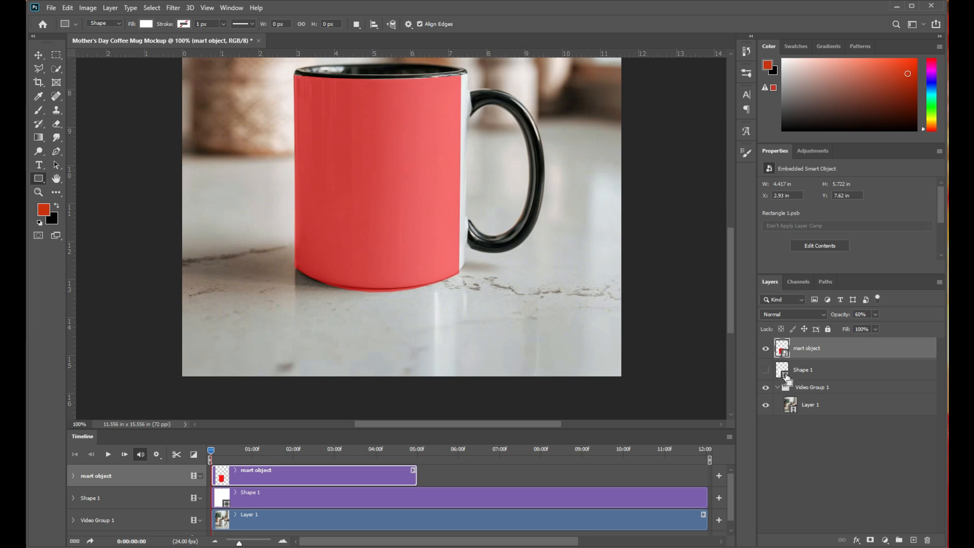
Step: Load the Shape 1 outline as a selection, mask the mart object layer with it and deselect the layers
ctrl+click(785, 378)
click(871, 539)
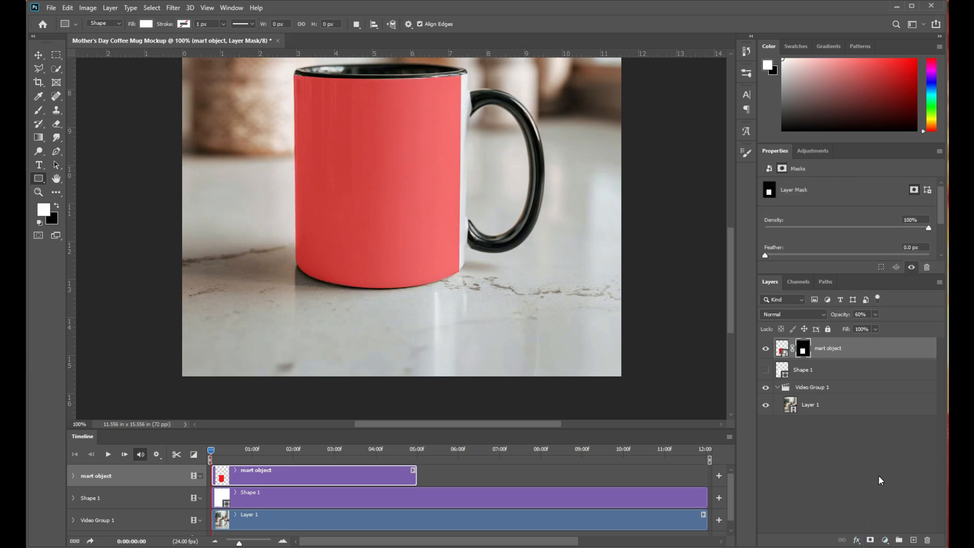
click(828, 460)
Step: Rename the mart object layer as "Smart object"
double_click(817, 347)
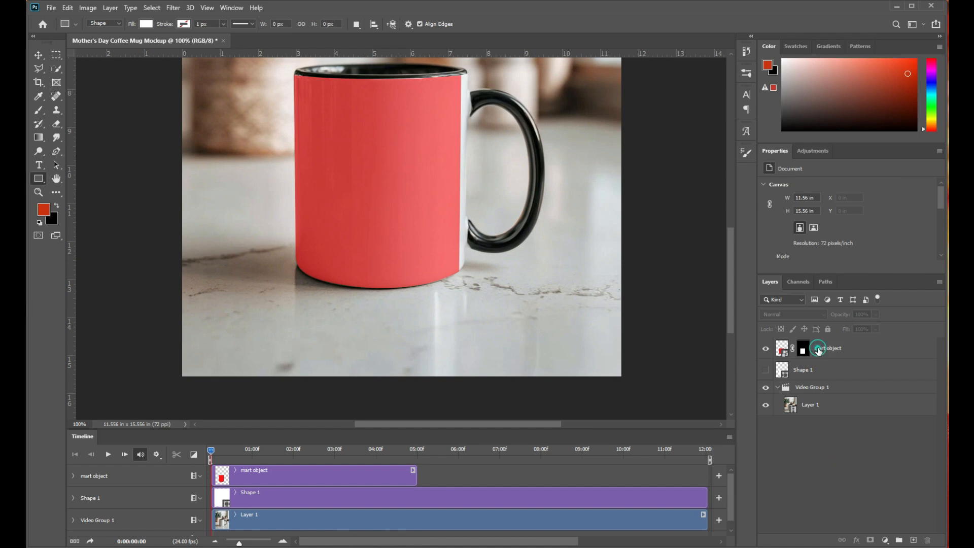
click(816, 349)
text(S)
key(Return)
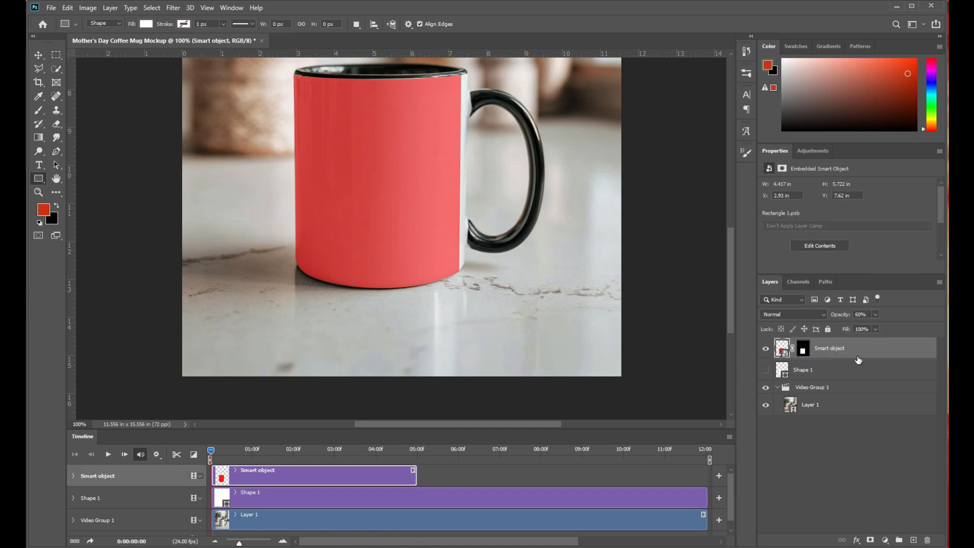
Step: Open the Smart object layer's contents and place the White HappyMother's Day Greeting Photo Collage image from File Explorer into them
double_click(782, 352)
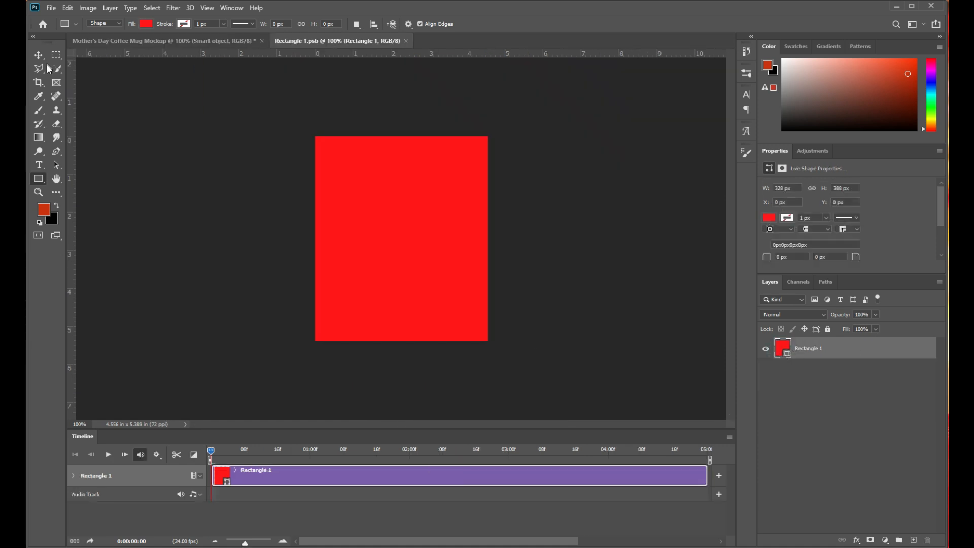
click(39, 56)
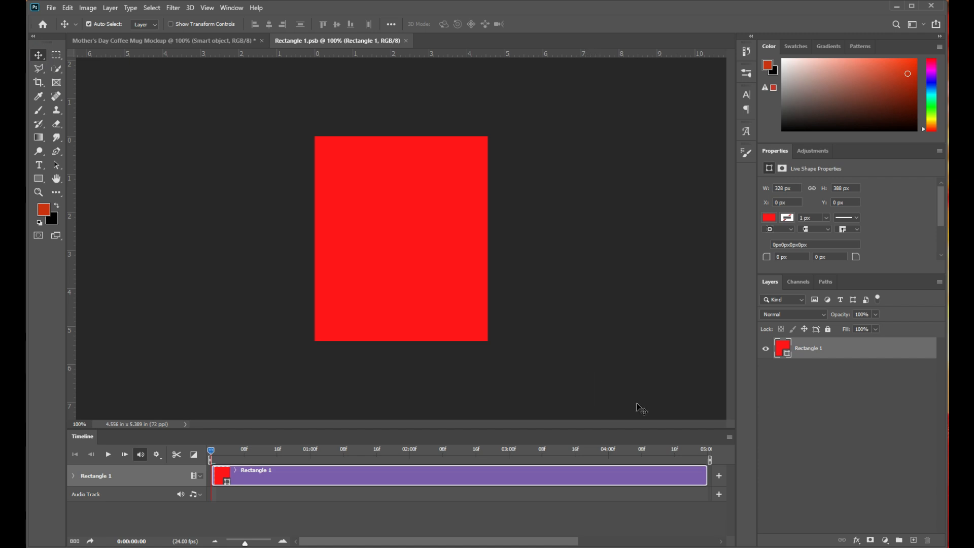
mouse_move(325, 543)
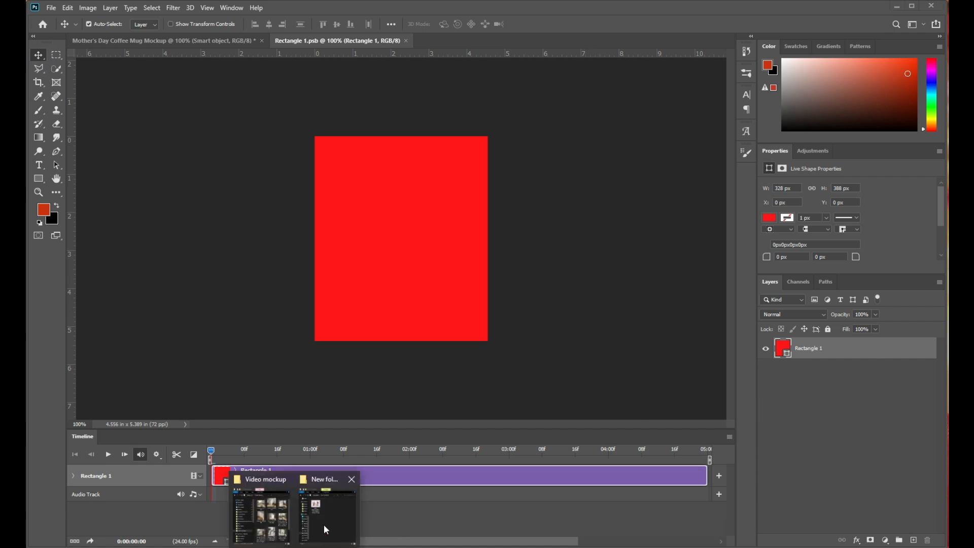
click(324, 519)
drag(277, 259, 583, 284)
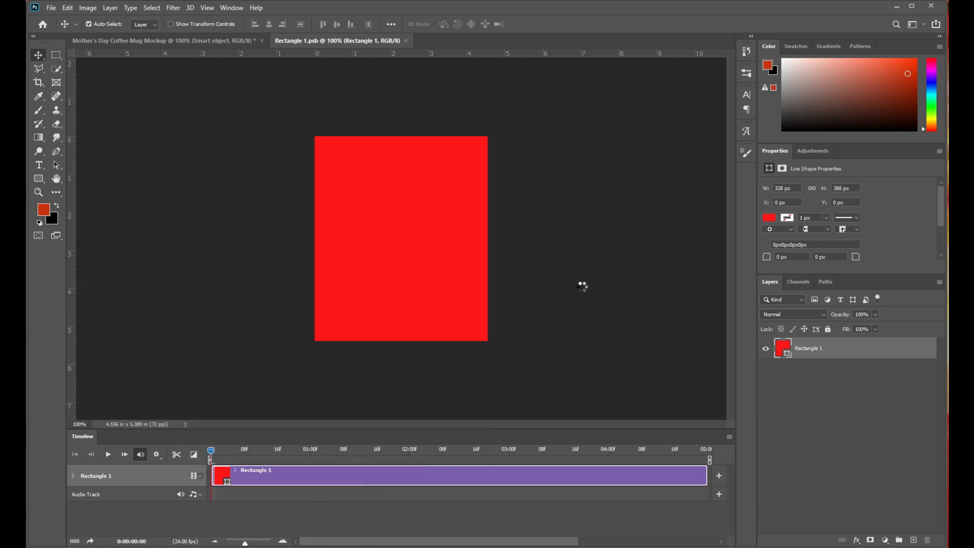
Step: Scale the placed greeting collage to the full canvas height so it covers the red rectangle, and apply the transform
drag(402, 171, 401, 136)
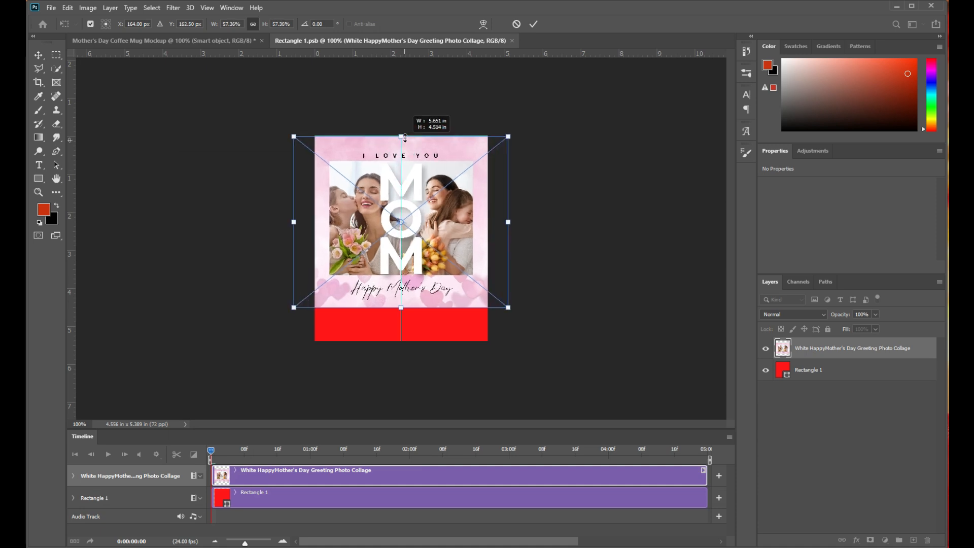
drag(402, 308, 406, 340)
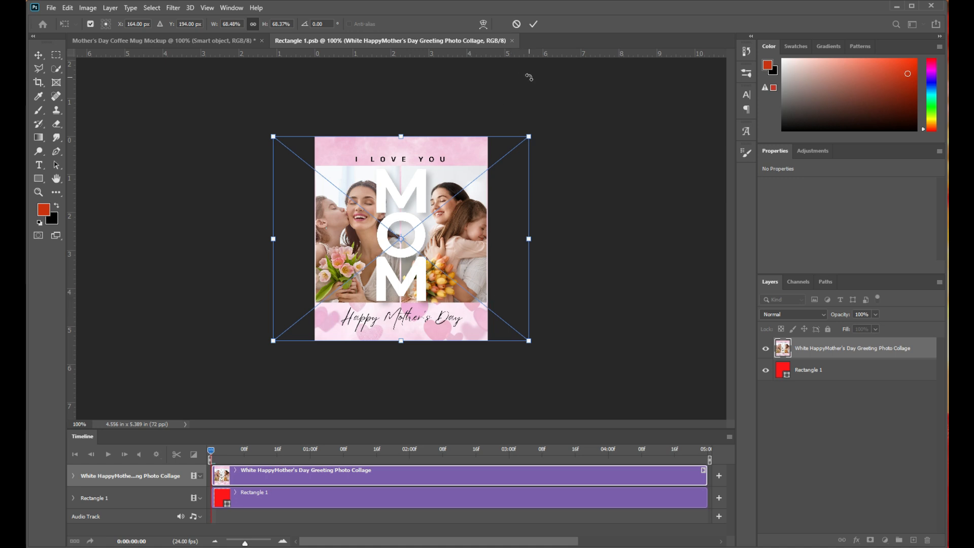
click(534, 23)
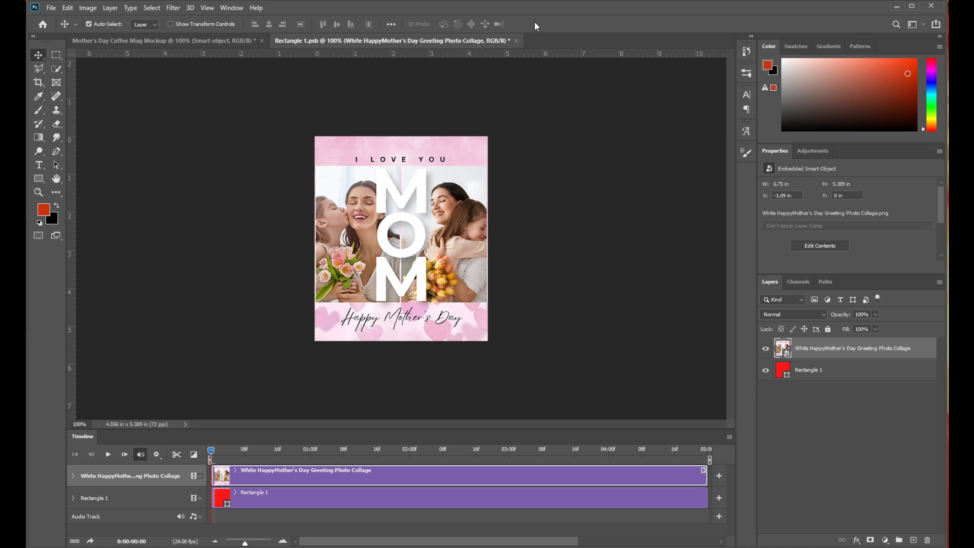
Step: Save the edited smart object contents and return to the Mother's Day Coffee Mug Mockup document
click(52, 8)
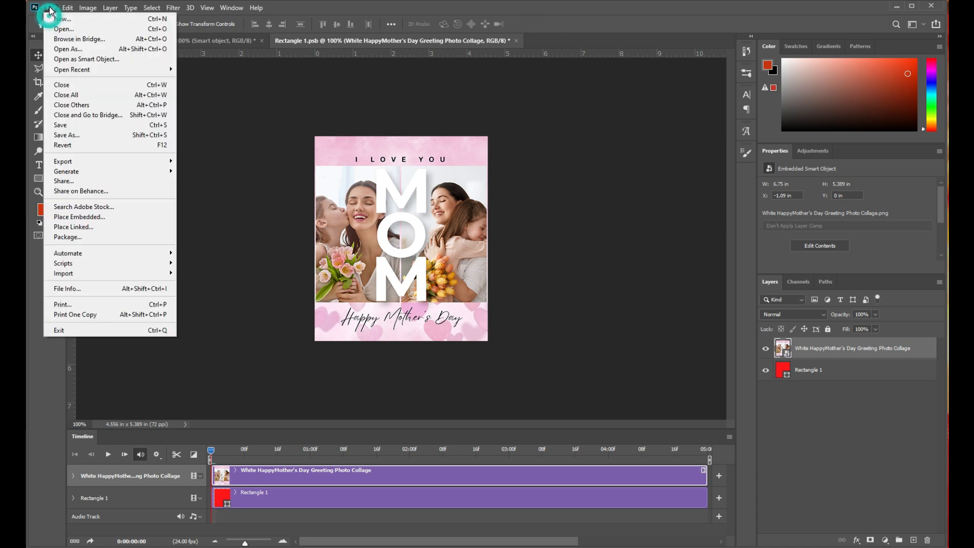
click(84, 124)
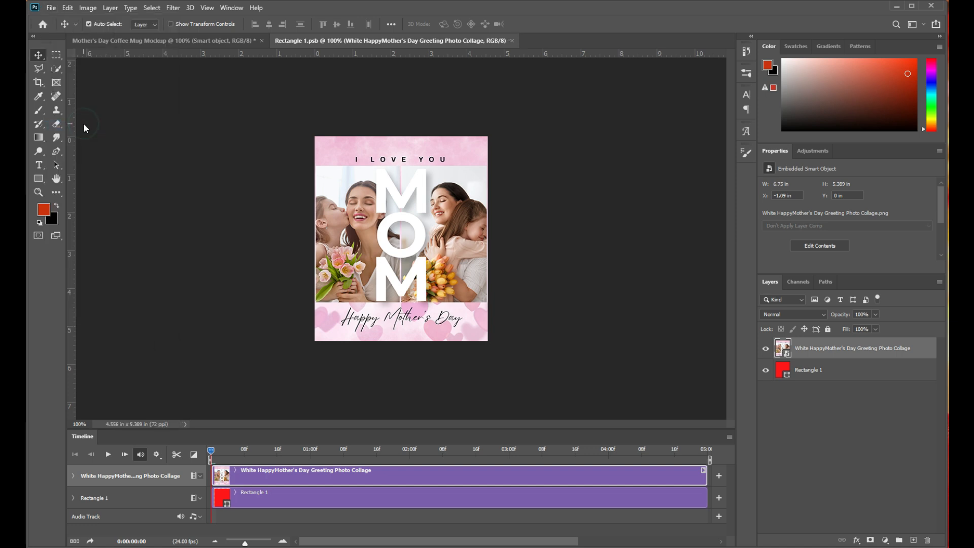
click(131, 40)
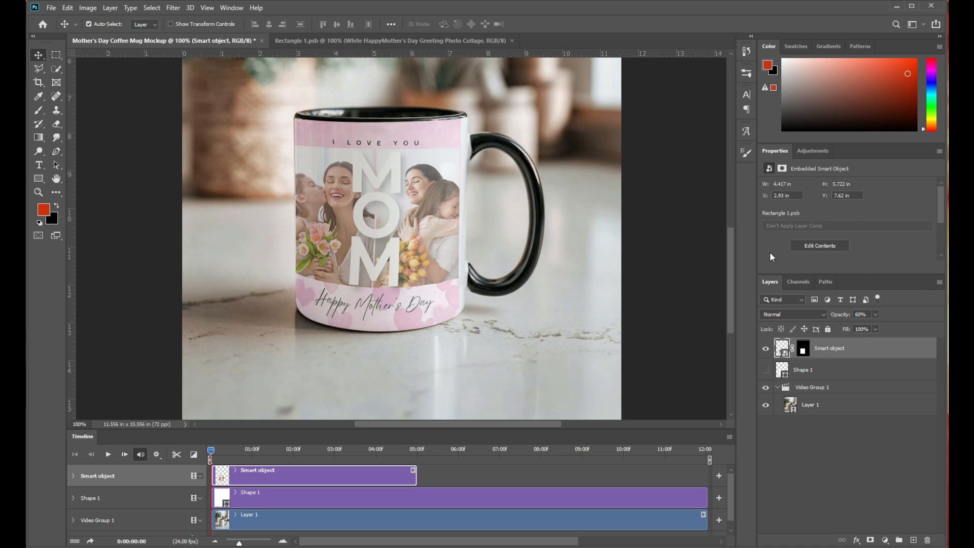
Step: Set the Smart object layer's opacity to 100% and deselect the layer
click(864, 349)
drag(836, 318, 927, 318)
drag(840, 317, 900, 318)
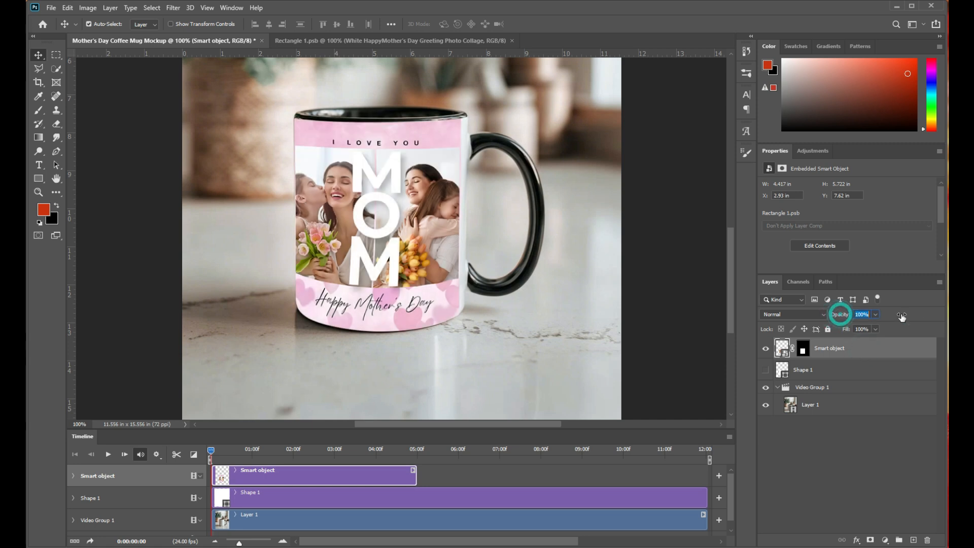
click(842, 443)
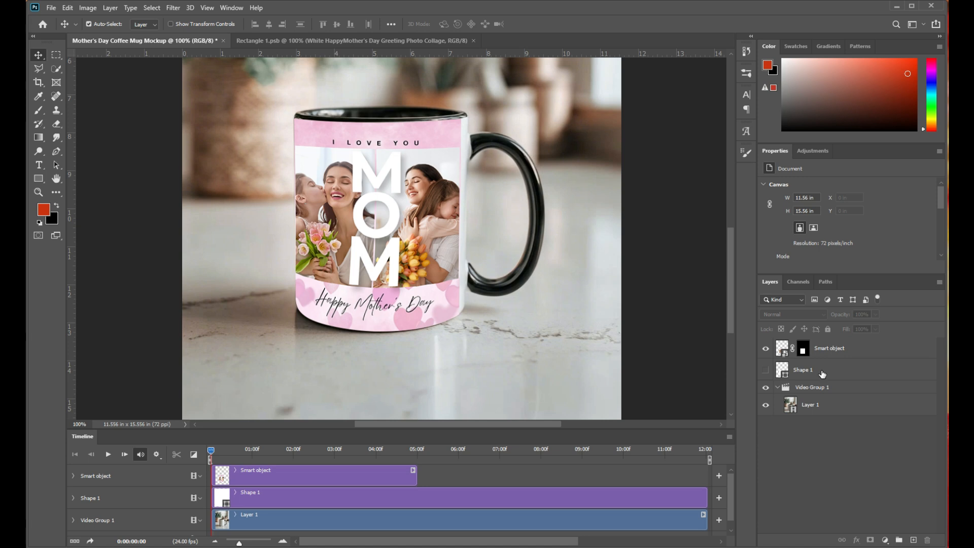
Step: Delete the hidden Shape 1 layer from the mockup document
click(812, 373)
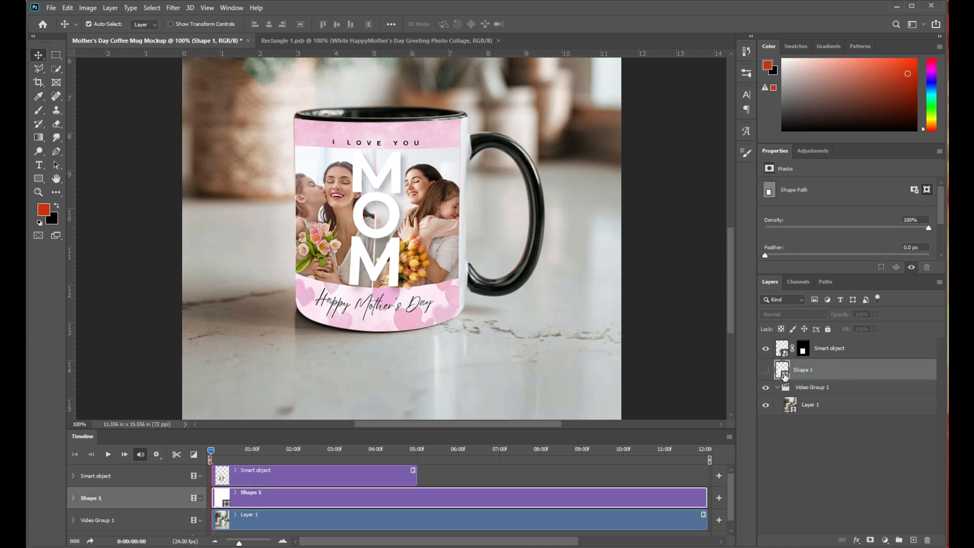
click(817, 373)
key(Delete)
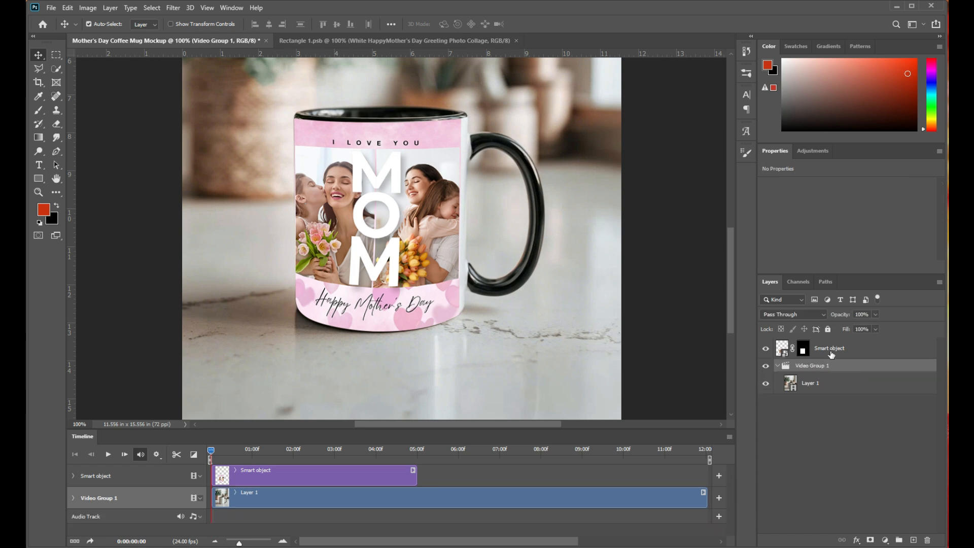
Step: Extend the Smart object clip in the timeline so it ends together with the Layer 1 video clip
click(830, 351)
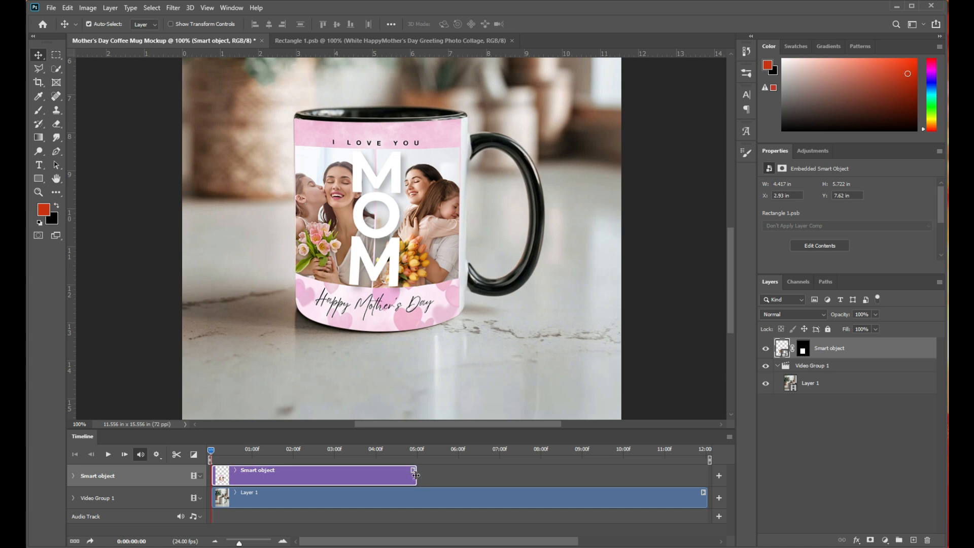
drag(415, 474, 705, 477)
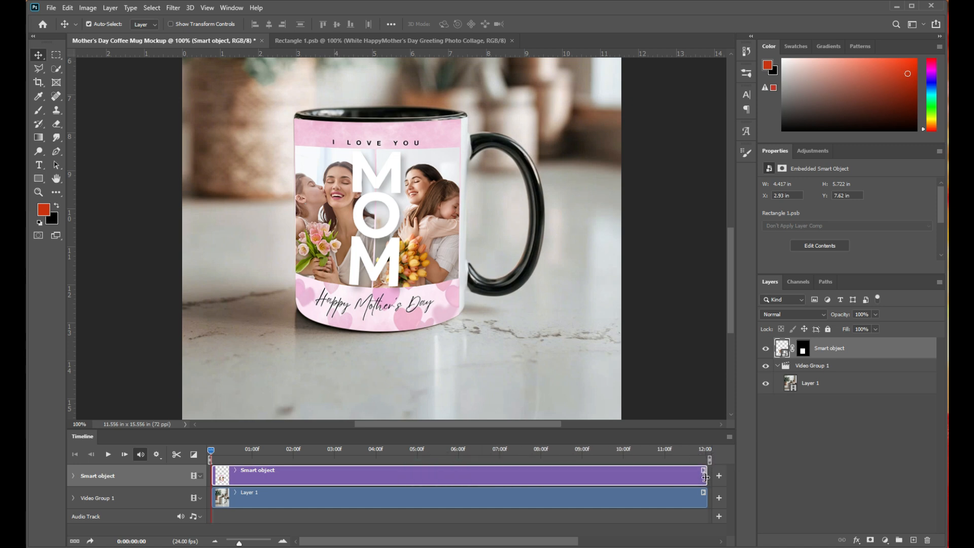
click(834, 421)
Step: Place a duplicate of Layer 1 above the Smart object layer, with its clip starting at the beginning of the timeline
click(827, 348)
click(831, 384)
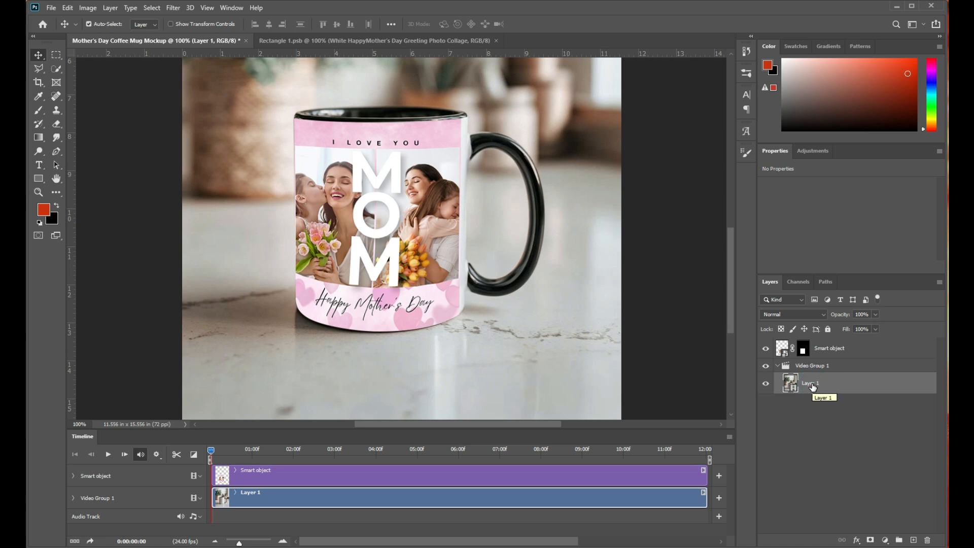
key(ctrl)
key(ctrl+j)
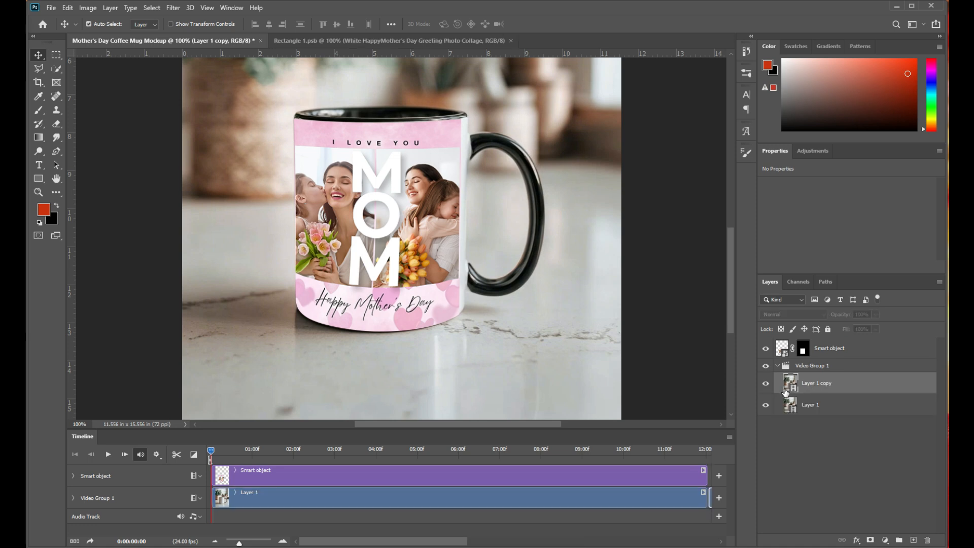
drag(839, 383, 835, 345)
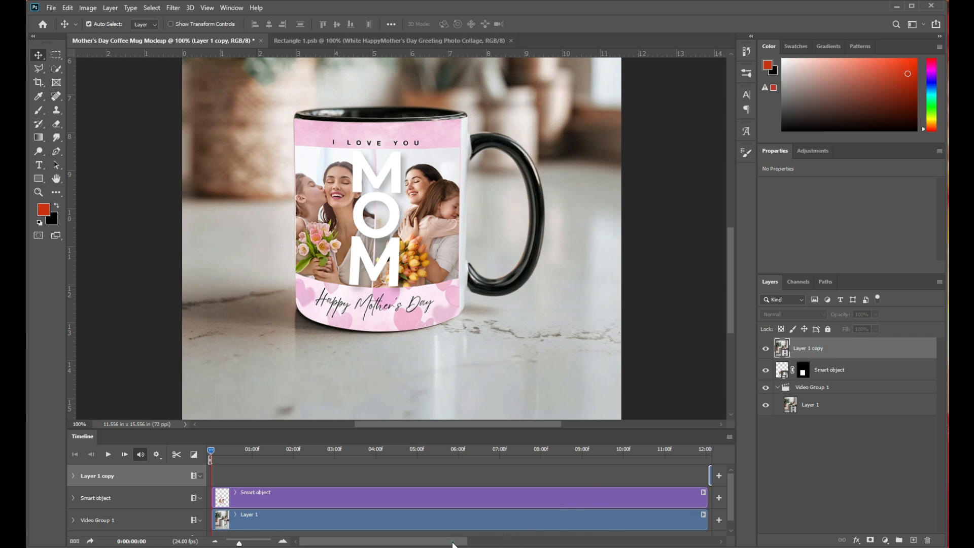
drag(453, 544, 526, 545)
drag(571, 478, 326, 476)
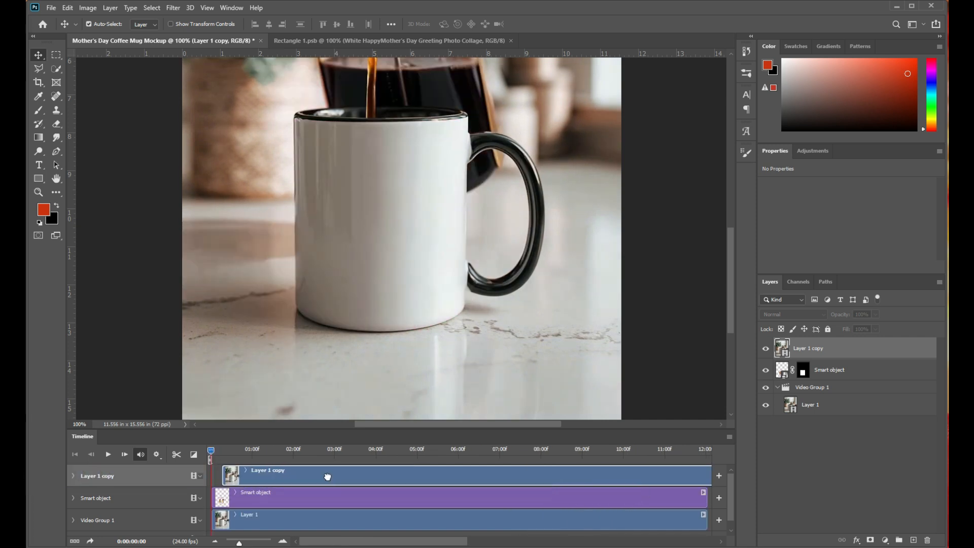
Step: Duplicate the Layer 1 copy layer and name the new duplicate "Light"
click(833, 348)
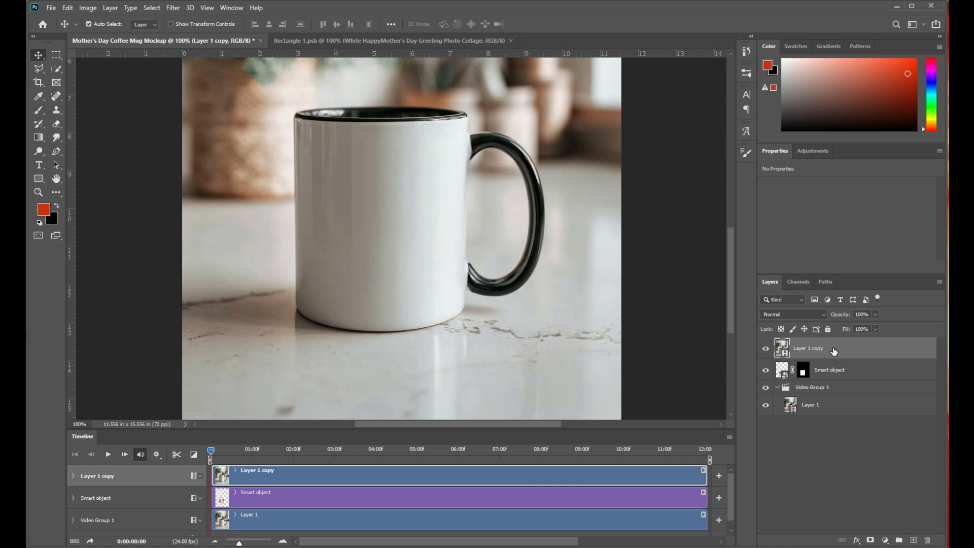
key(ctrl+j)
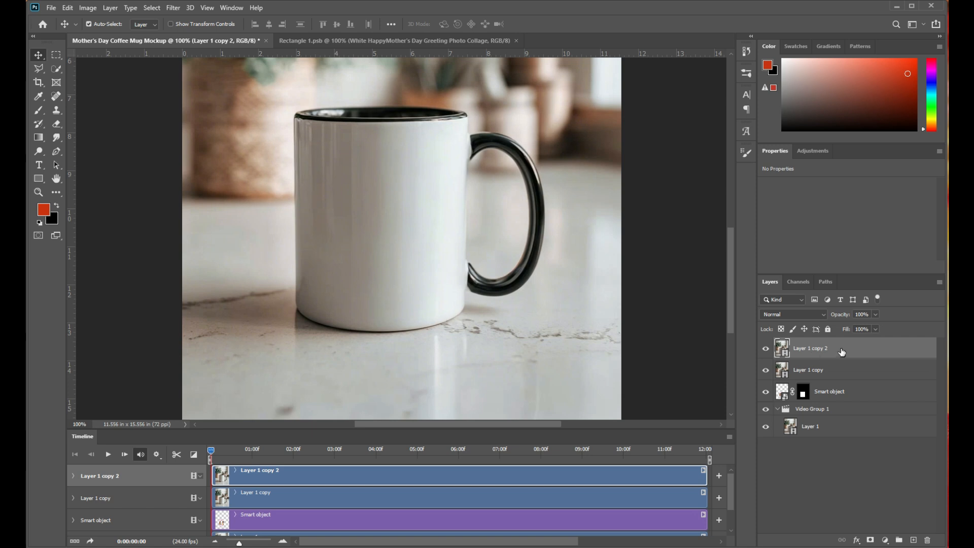
double_click(810, 350)
text(Light)
key(Tab)
click(826, 473)
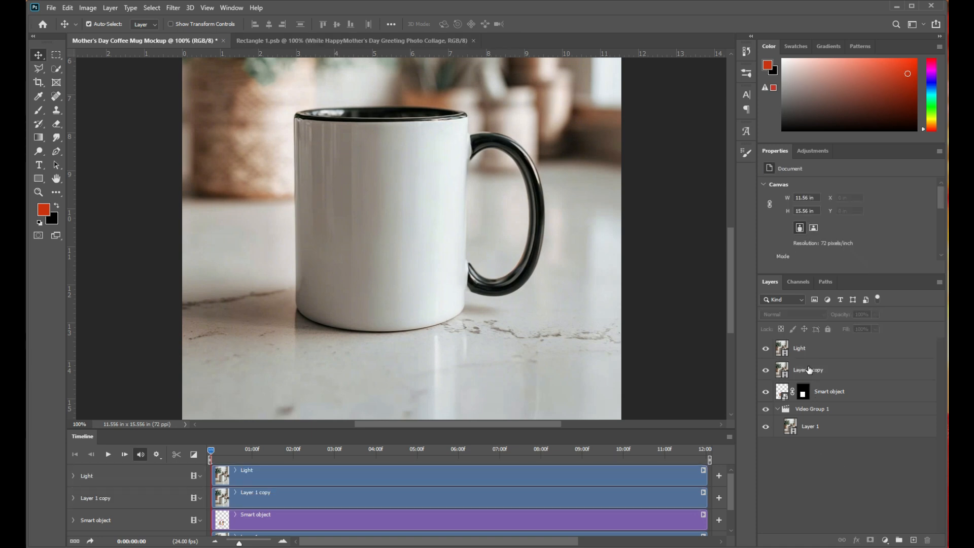
Step: Rename the Layer 1 copy layer as "Shadow" and deselect it
double_click(809, 369)
text(Shadow)
key(Return)
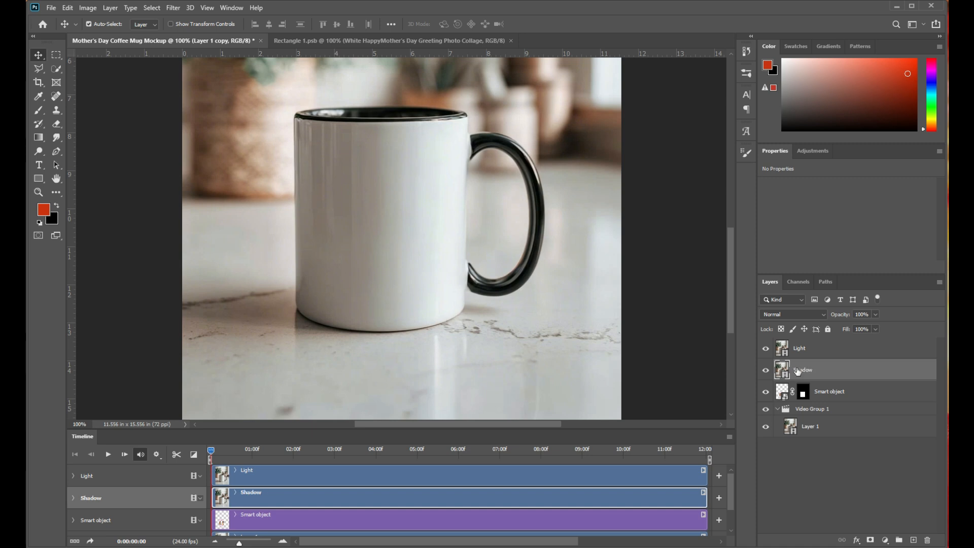
click(816, 466)
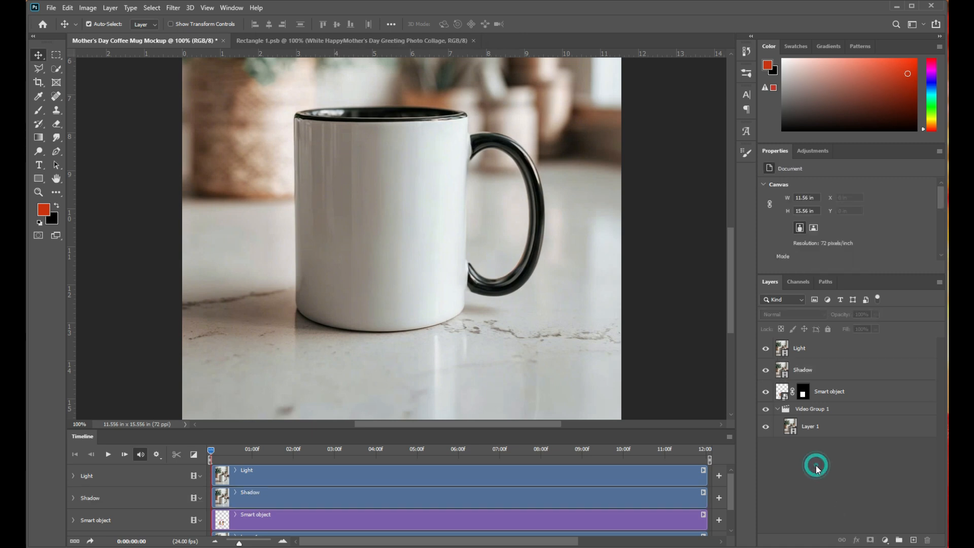
Step: With the Light layer hidden, set the Shadow layer's blend mode to Multiply and clip it to the Smart object layer
click(766, 348)
click(818, 372)
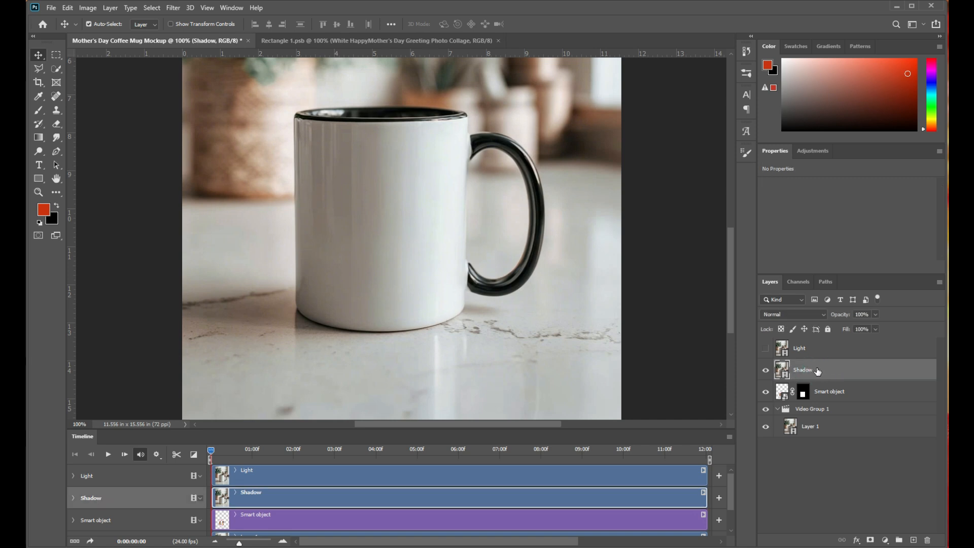
click(792, 314)
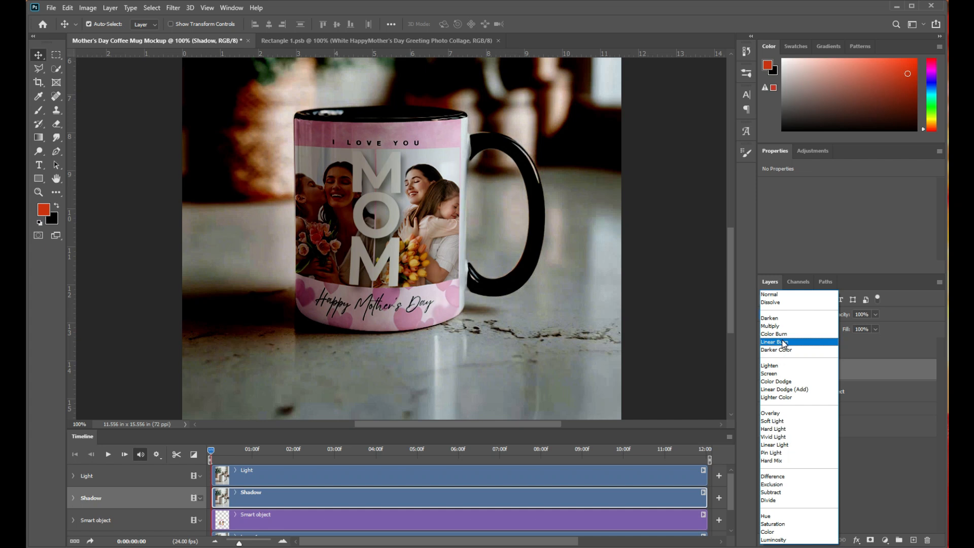
click(780, 326)
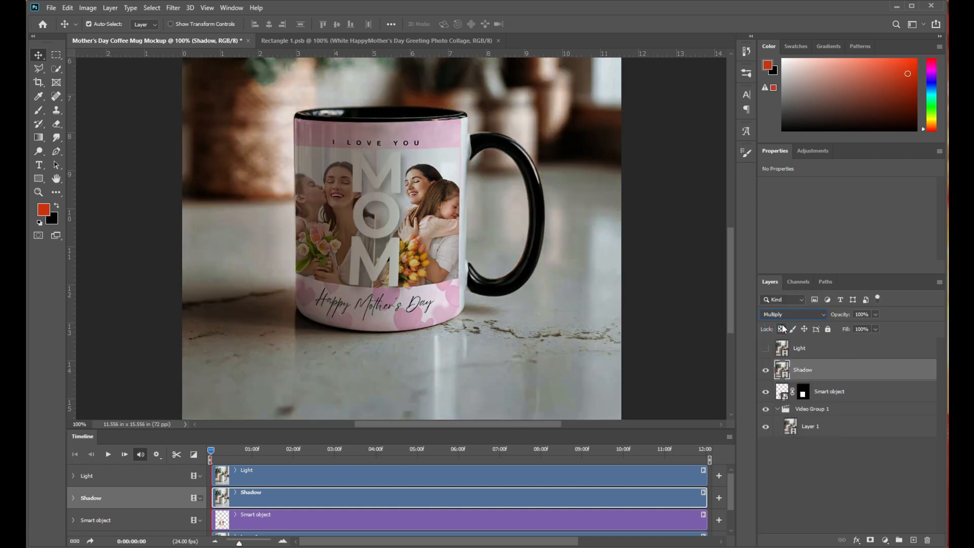
right_click(850, 372)
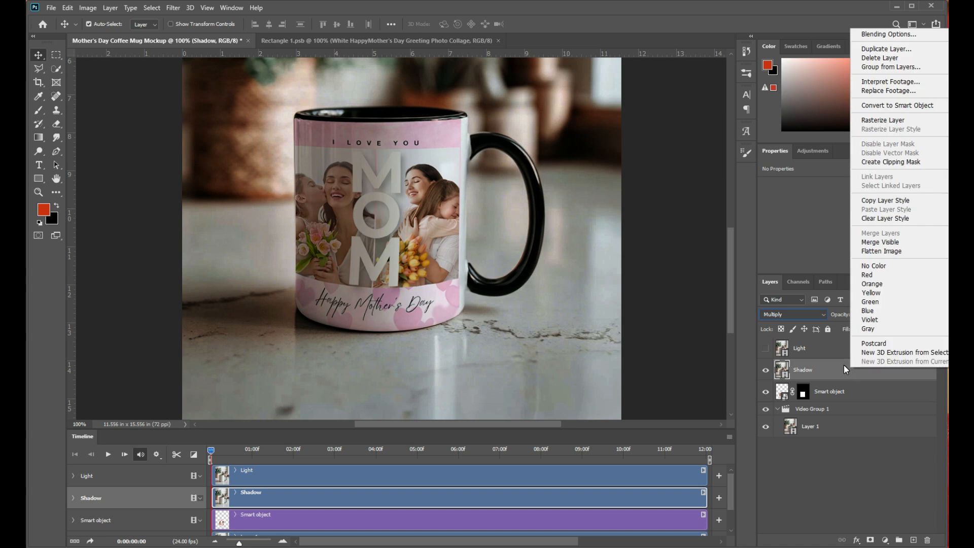
click(891, 162)
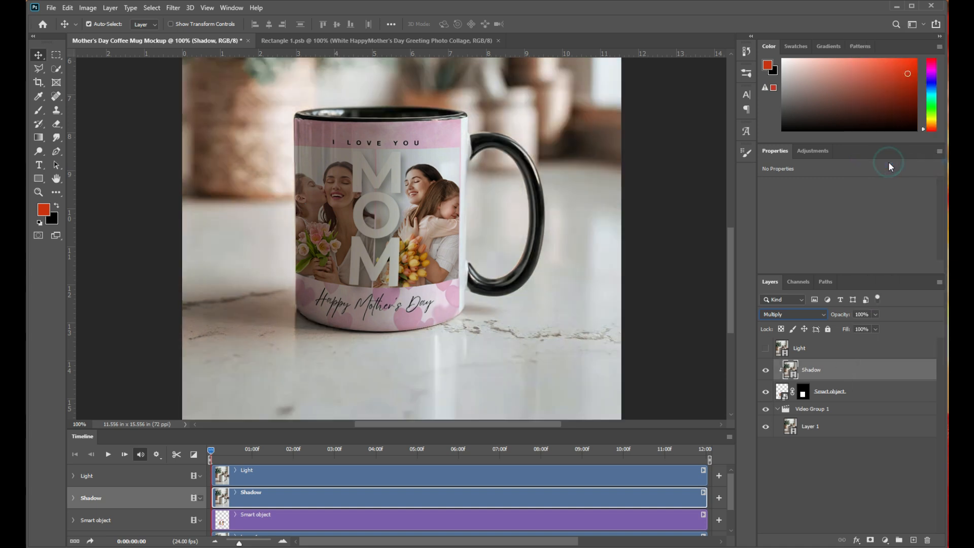
Step: Show the Light layer again and set its blend mode to Screen
click(821, 350)
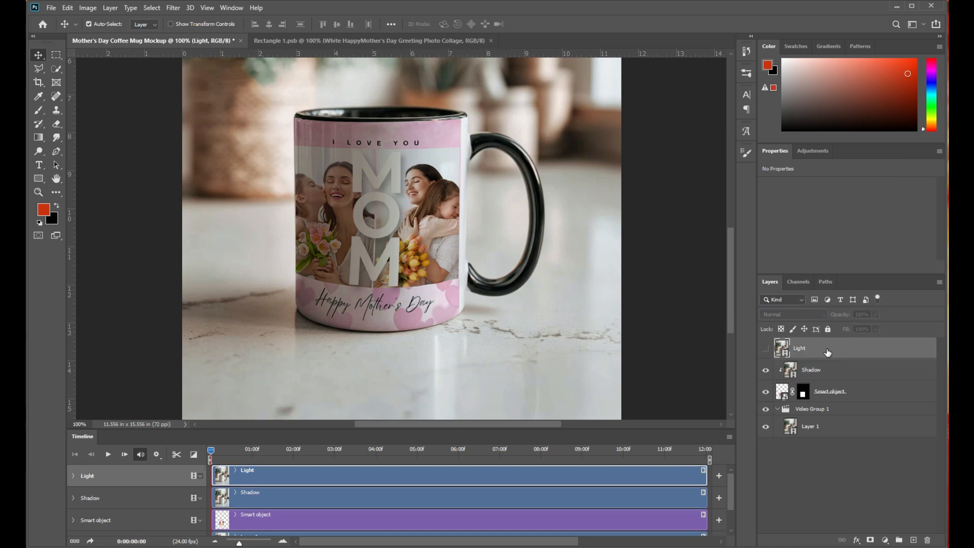
click(765, 349)
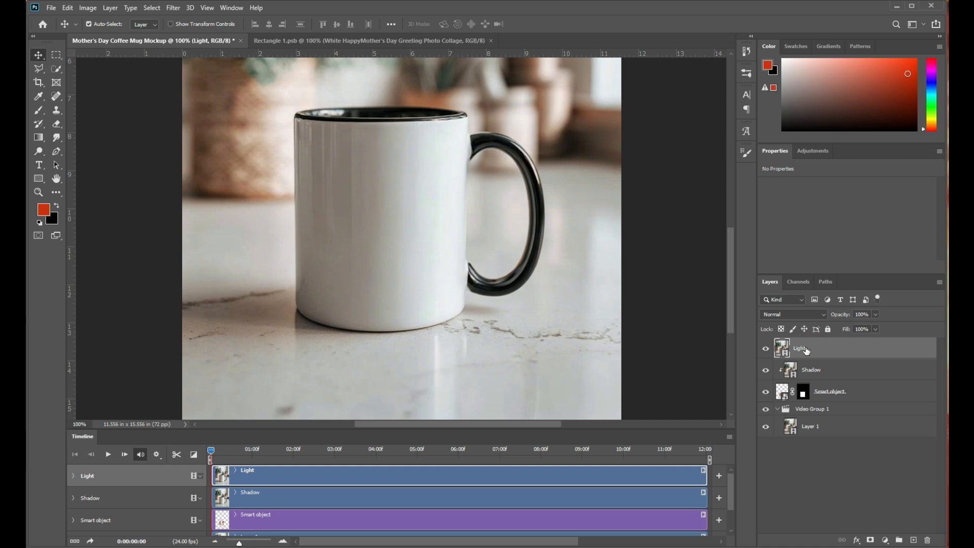
click(796, 314)
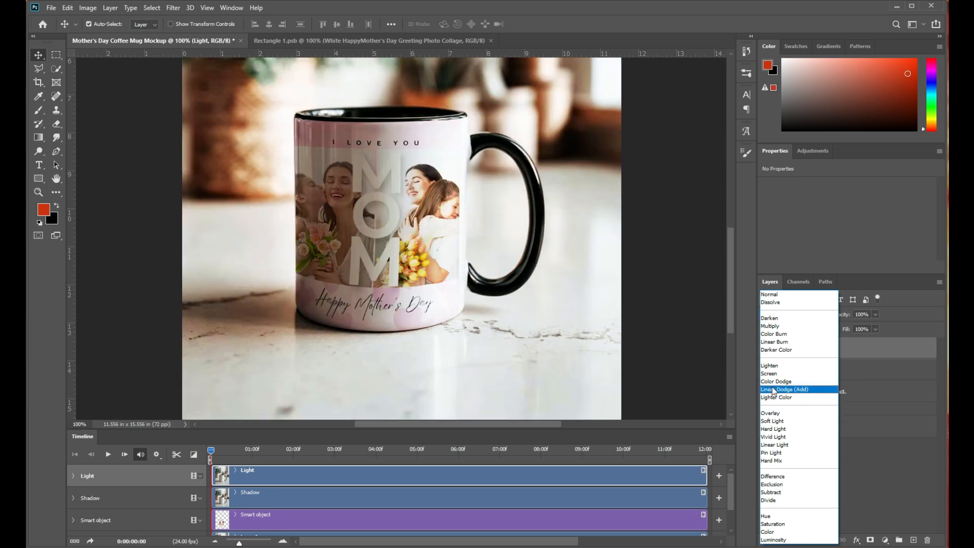
click(774, 374)
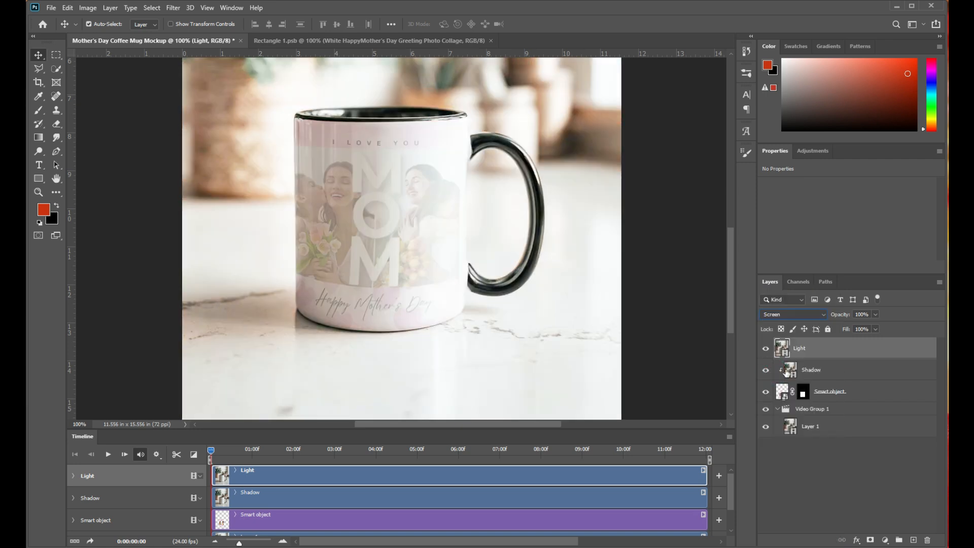
Step: Convert the Light layer to a smart object and clip it to the Smart object layer
right_click(842, 350)
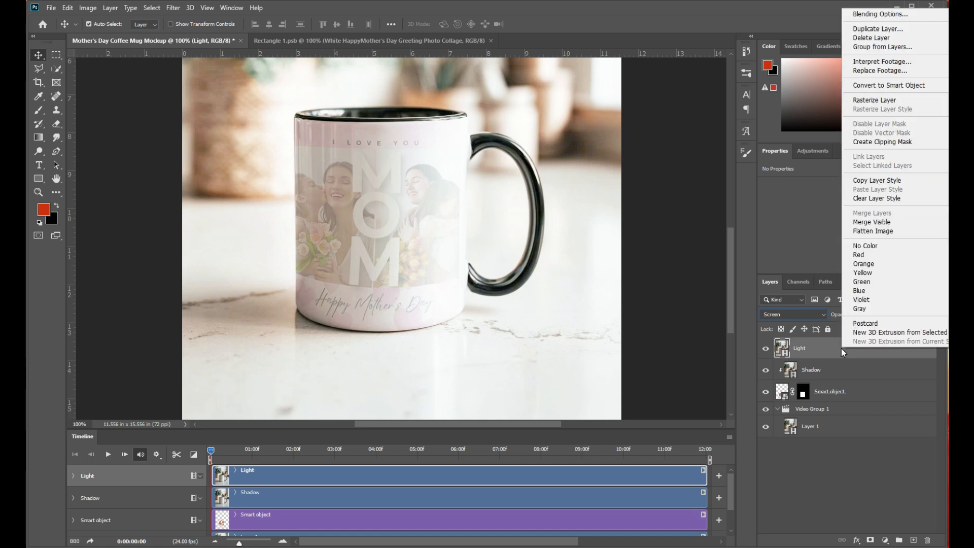
click(879, 86)
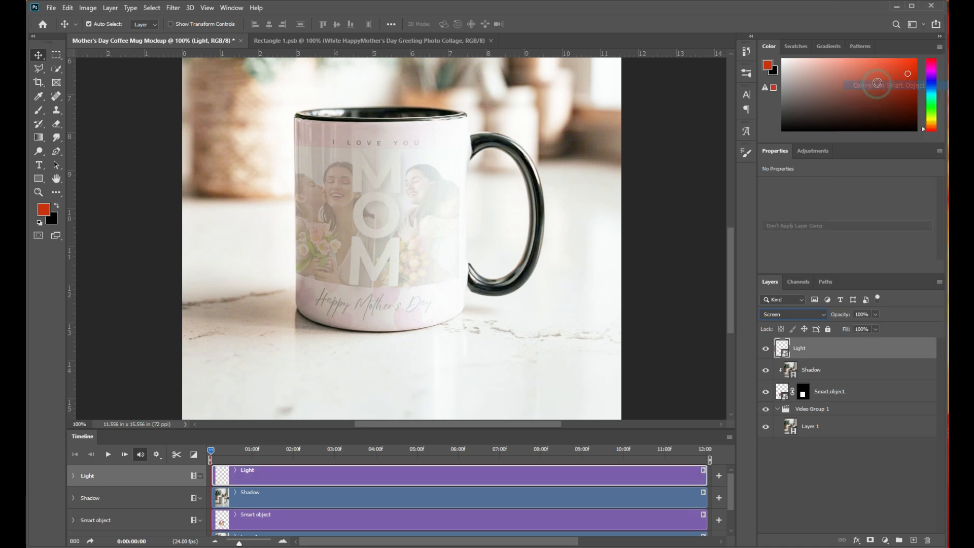
right_click(834, 352)
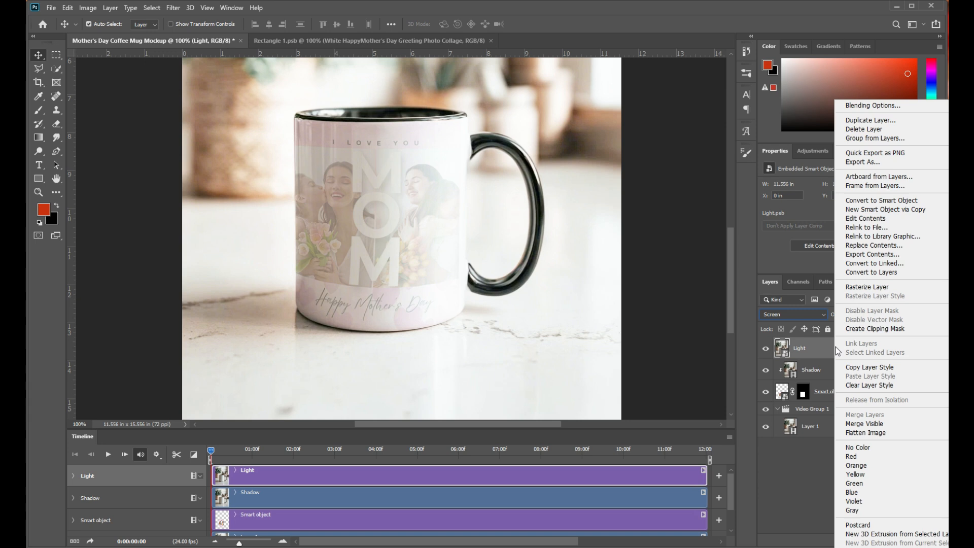
click(886, 329)
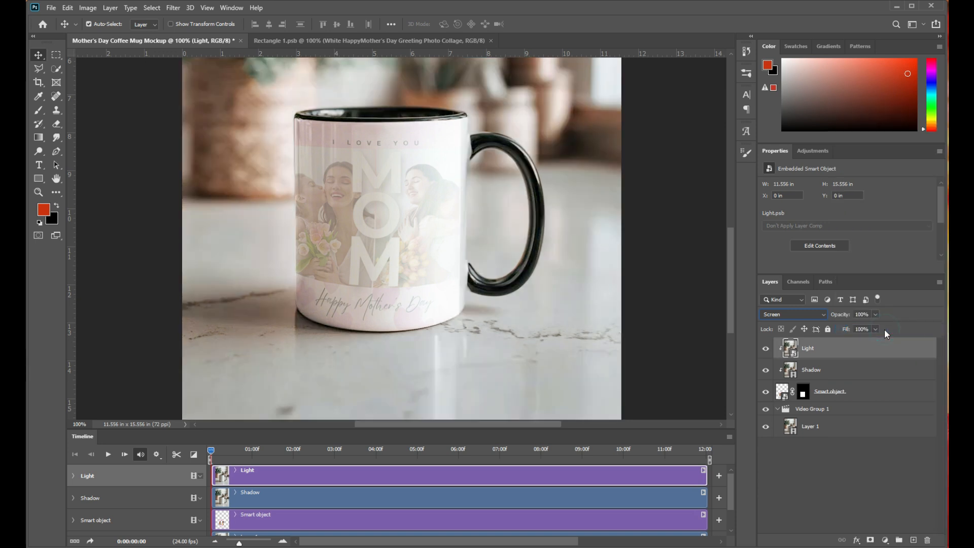
Step: Apply a Levels adjustment to the Light layer with the input black level at 175 and the output white level at 159
click(843, 354)
key(ctrl+l)
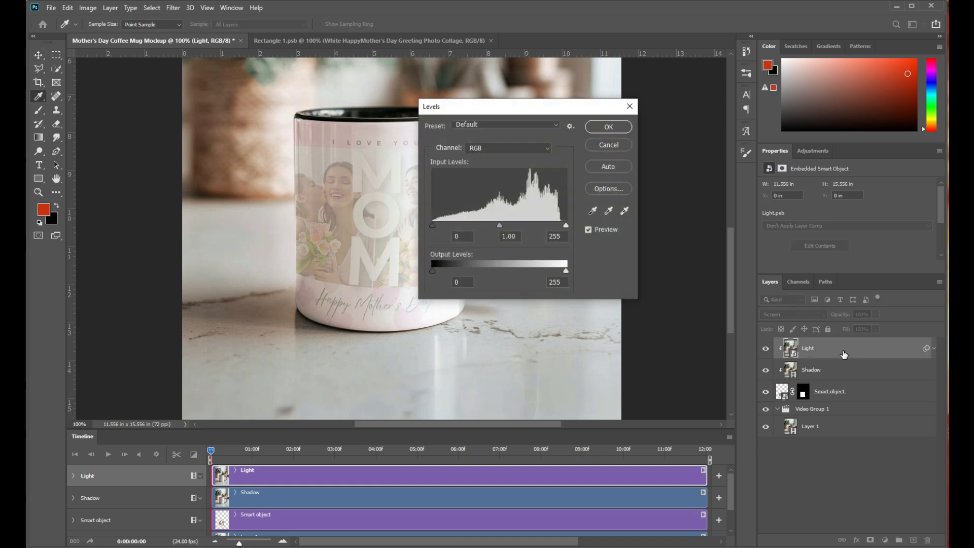
drag(434, 225, 510, 221)
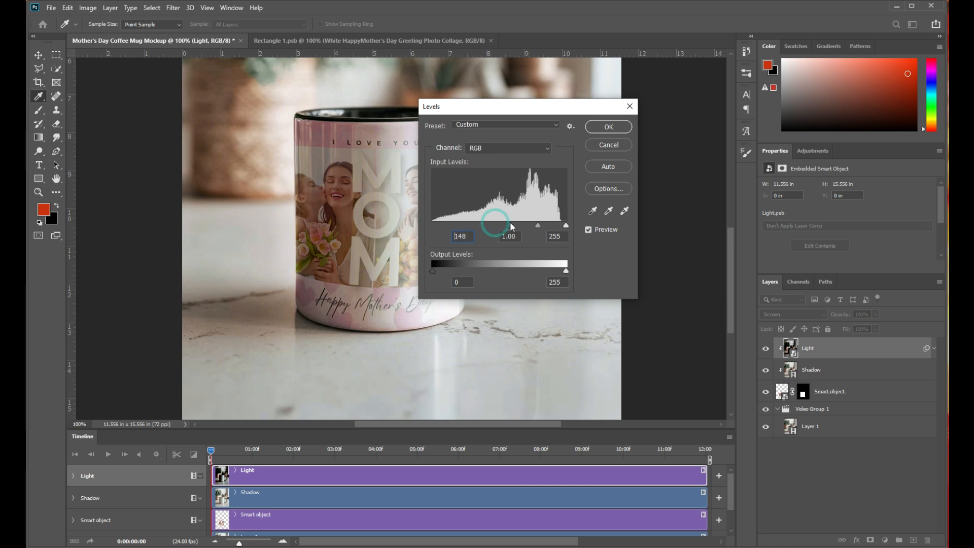
drag(562, 268, 524, 269)
drag(529, 105, 647, 104)
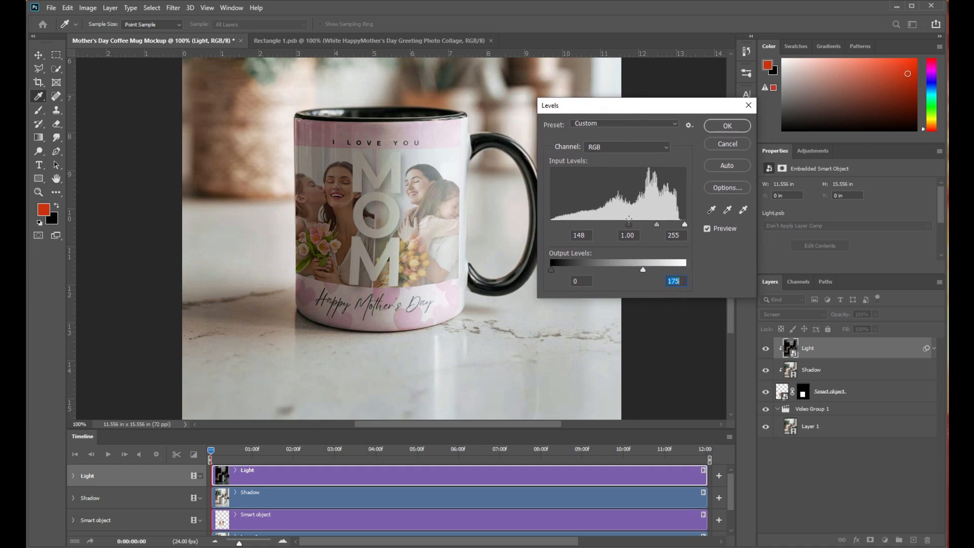
drag(630, 225, 641, 226)
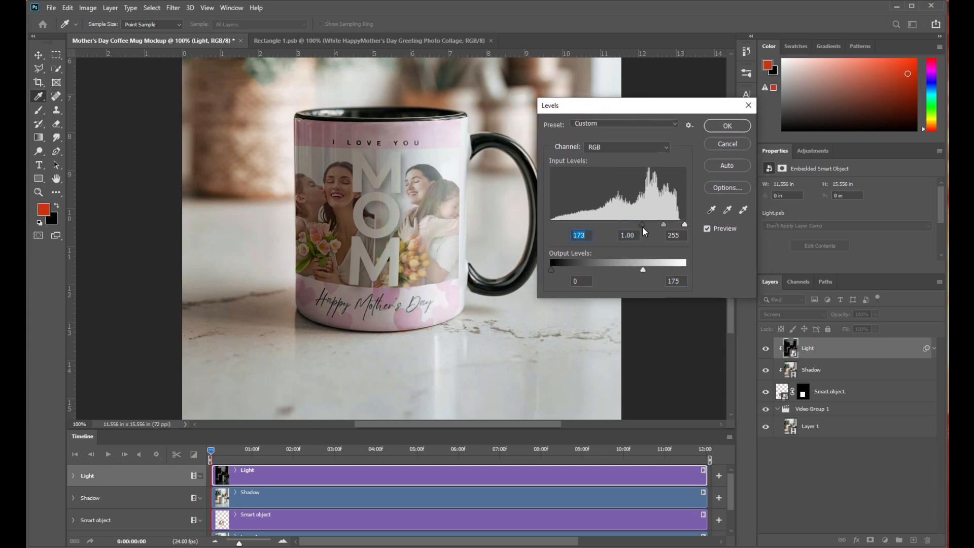
click(642, 226)
drag(642, 224, 643, 223)
drag(631, 269, 635, 270)
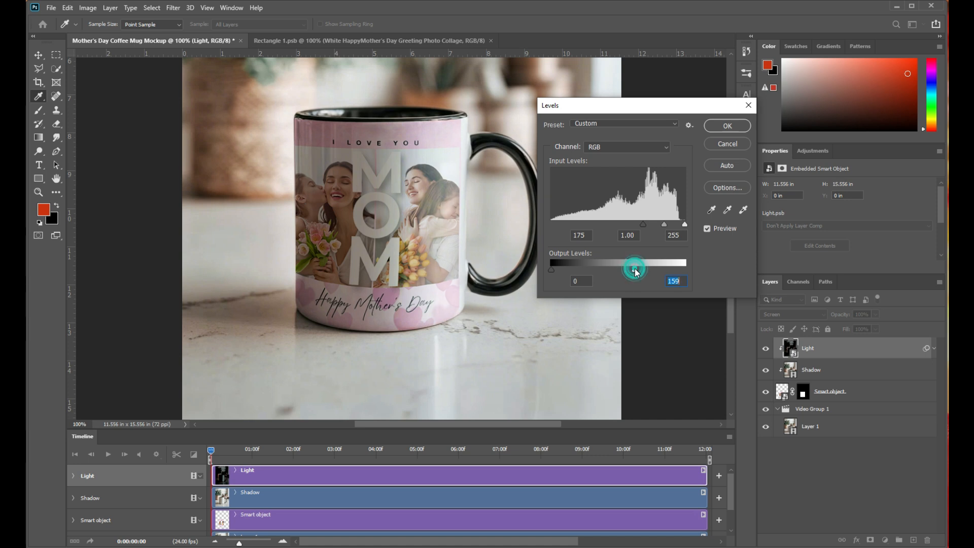
click(726, 126)
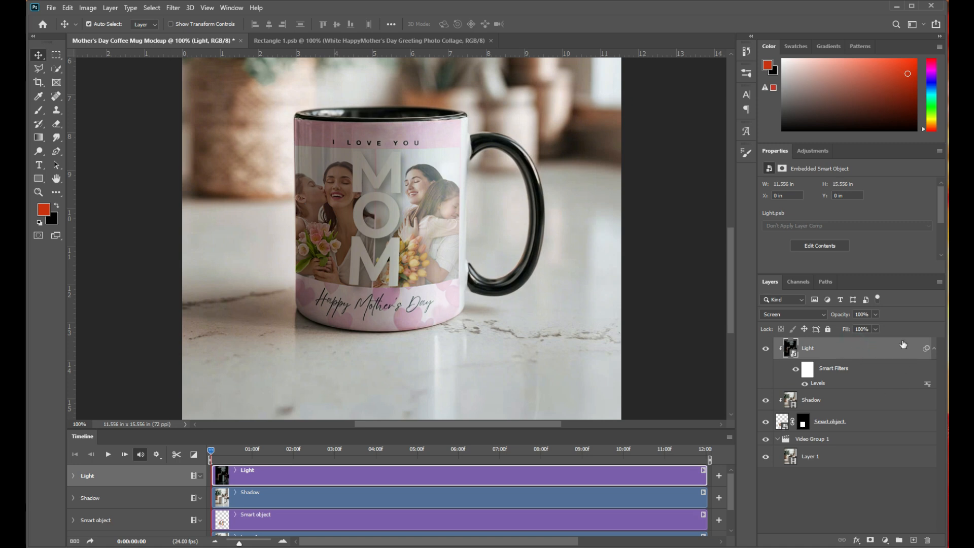
Step: Desaturate the Light layer with a Hue/Saturation adjustment, setting the saturation to -100
click(87, 7)
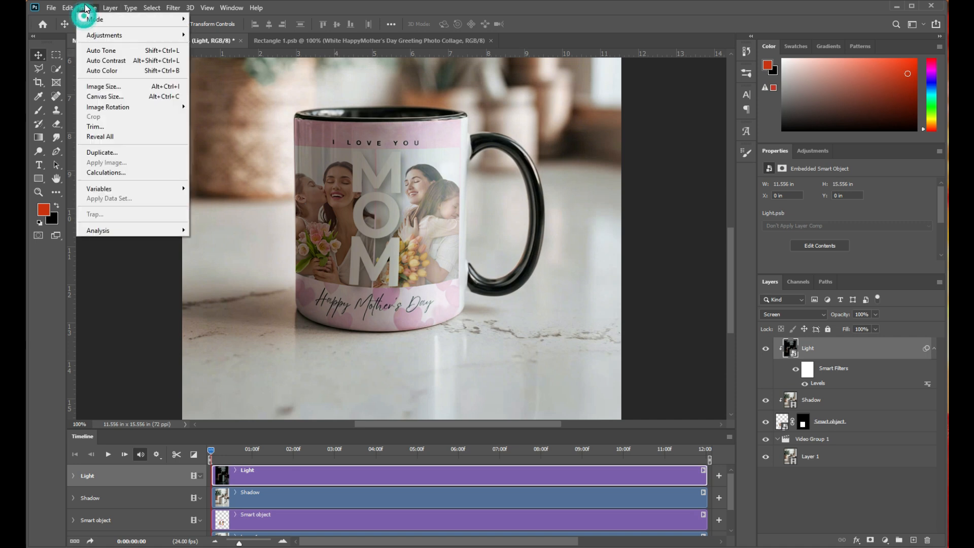
mouse_move(124, 37)
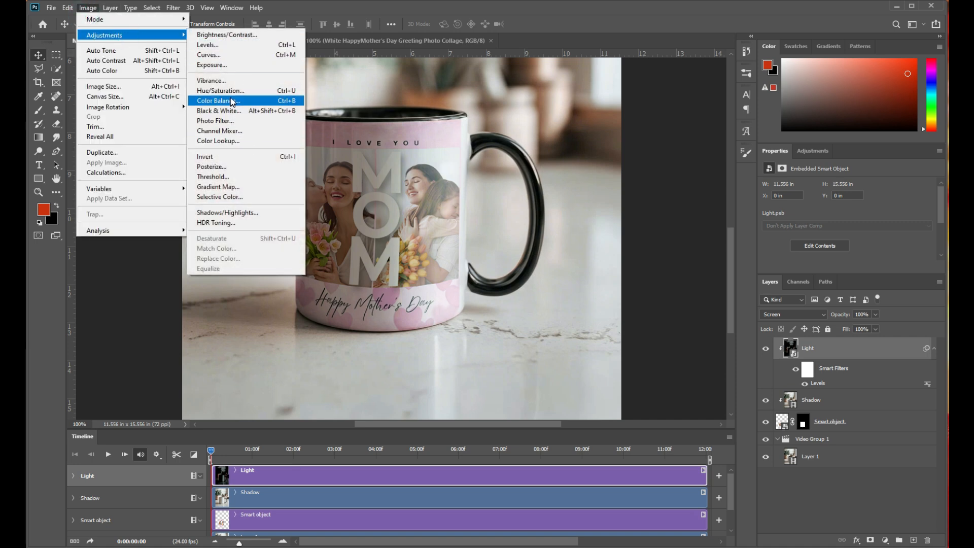
click(245, 94)
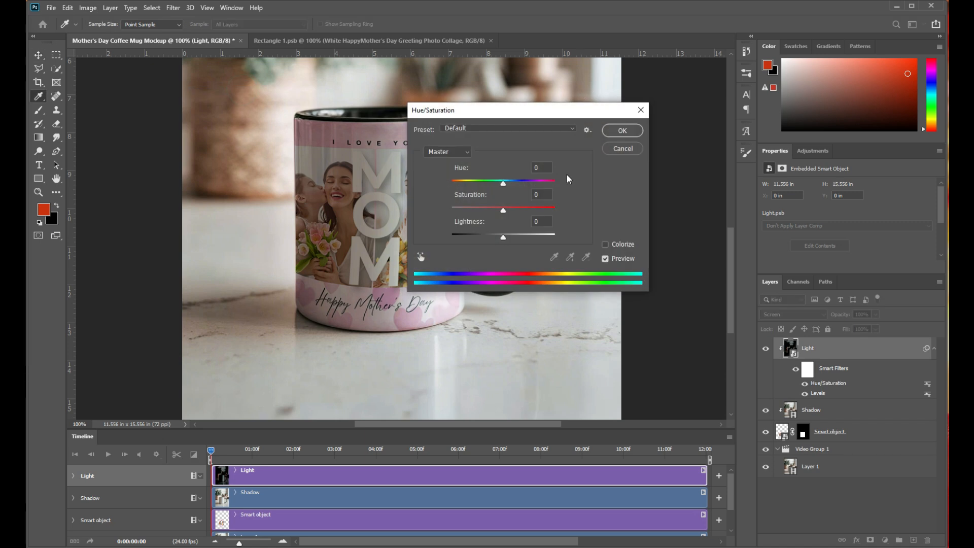
drag(505, 209, 438, 211)
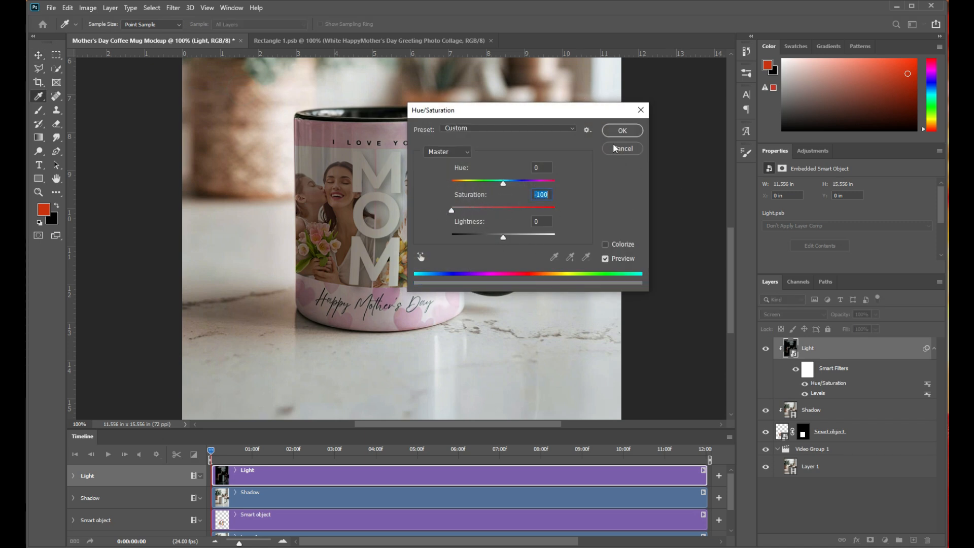
click(618, 129)
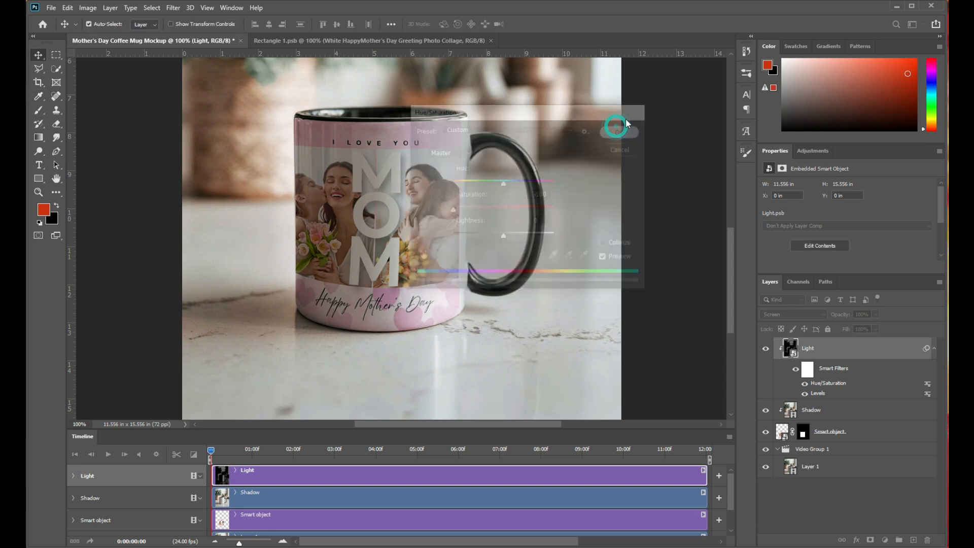
Step: Deselect the Light layer and play the timeline from the start to preview the mug mockup video
click(822, 484)
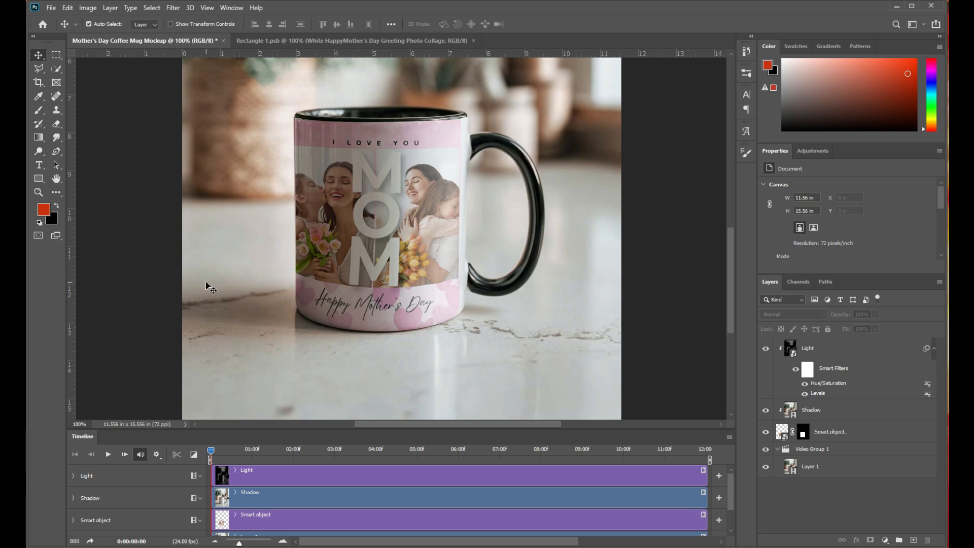
click(107, 455)
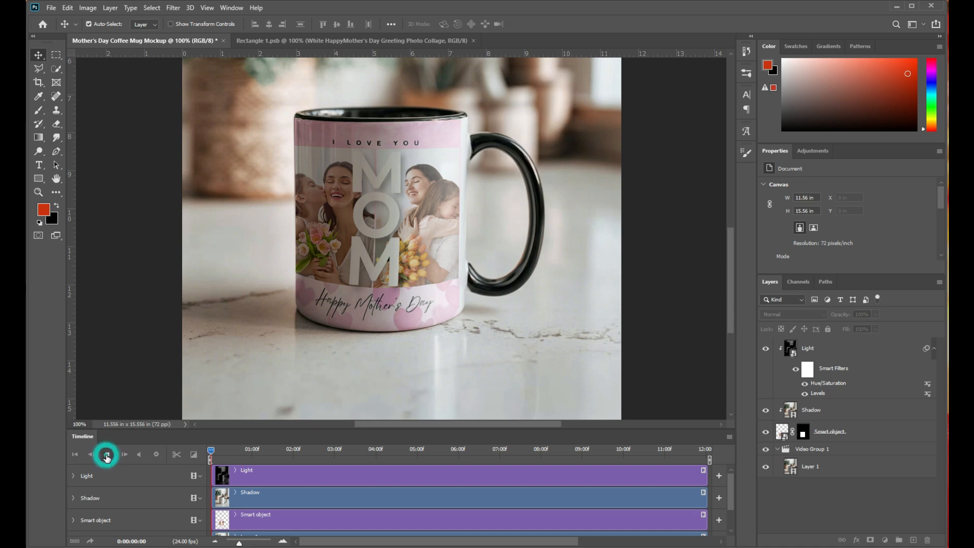